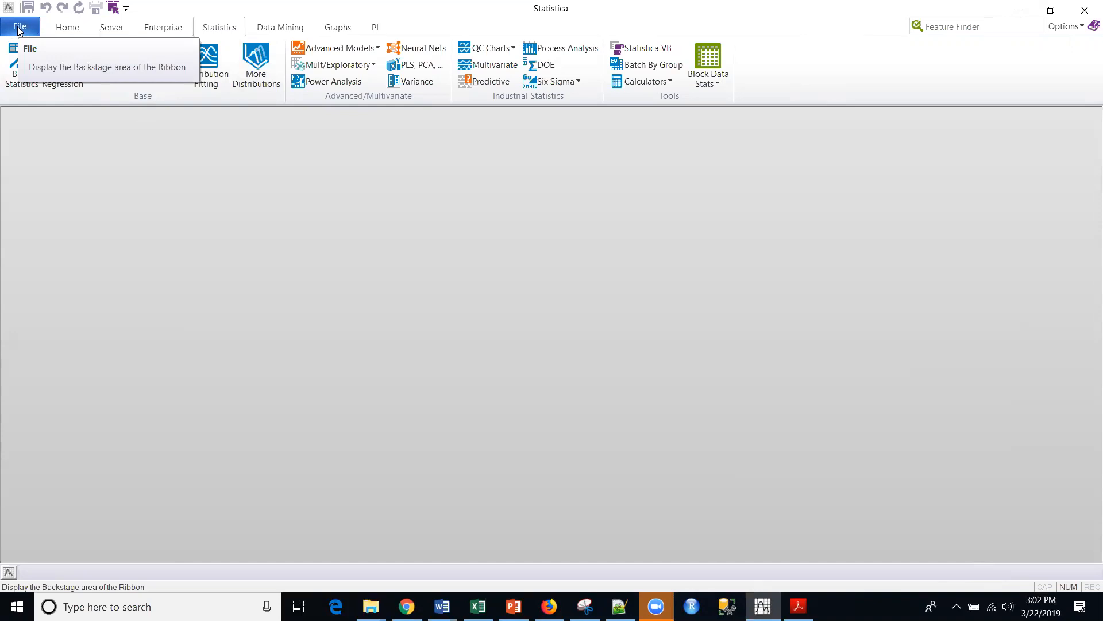
# - Open the example data file Rats.sta from the Datasets folder and move its data window slightly higher in the workspace
pyautogui.click(19, 28)
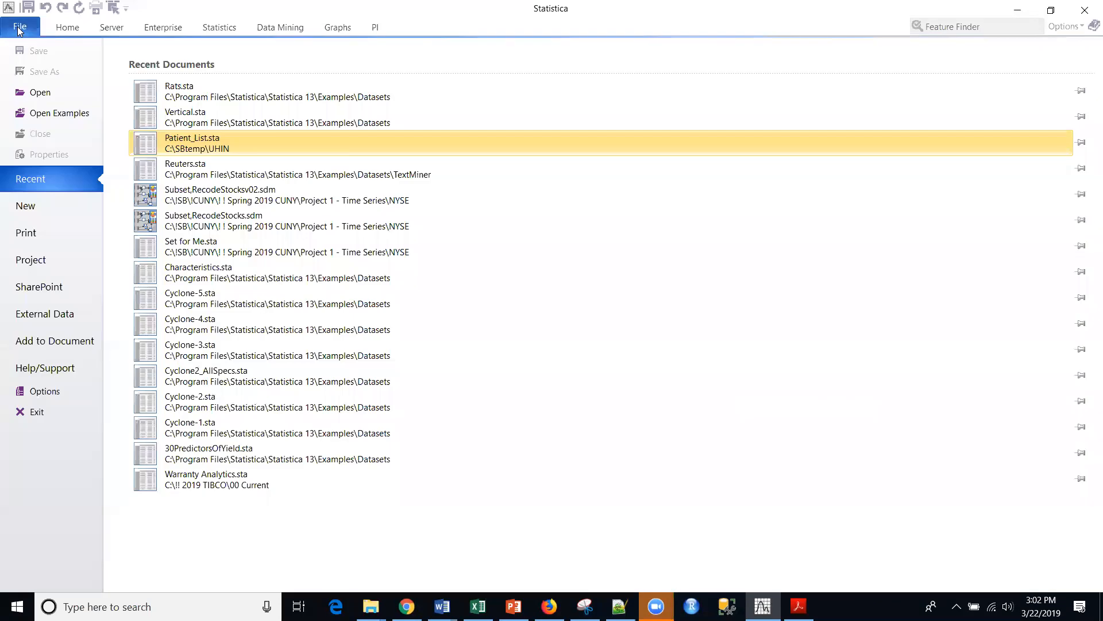
pyautogui.click(31, 113)
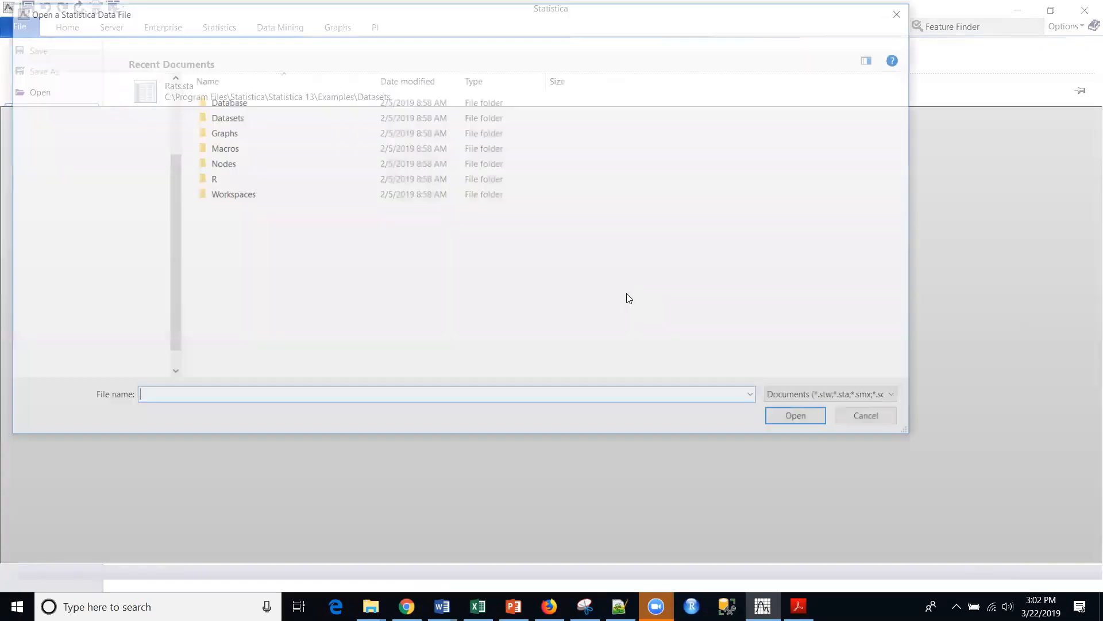
pyautogui.doubleClick(229, 117)
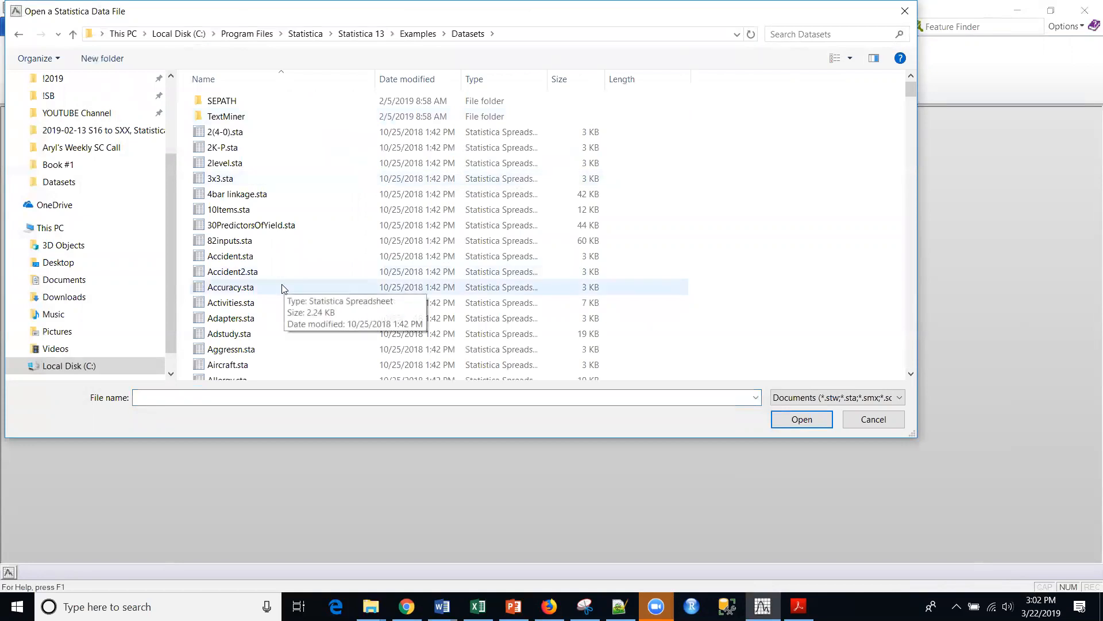
pyautogui.press('r')
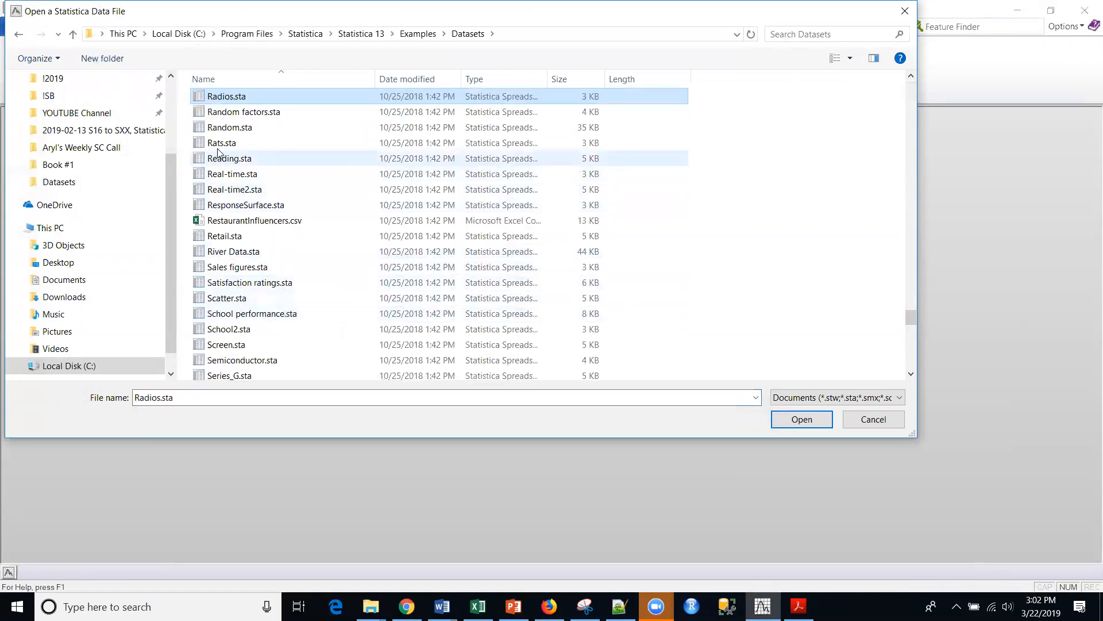
pyautogui.click(221, 142)
pyautogui.click(800, 418)
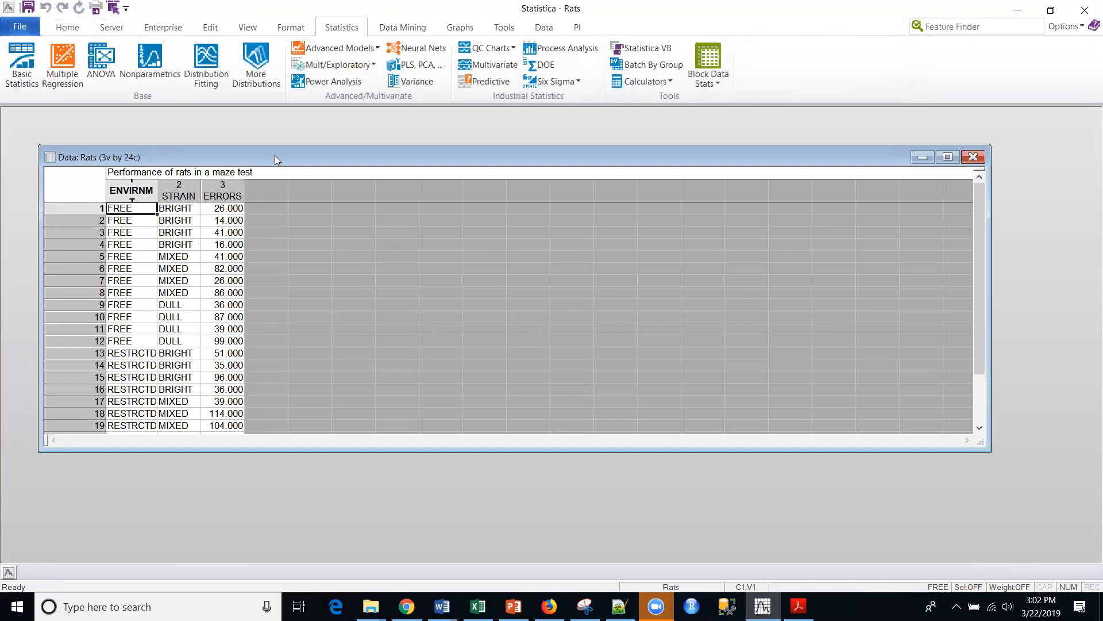
pyautogui.moveTo(275, 156); pyautogui.dragTo(288, 127)
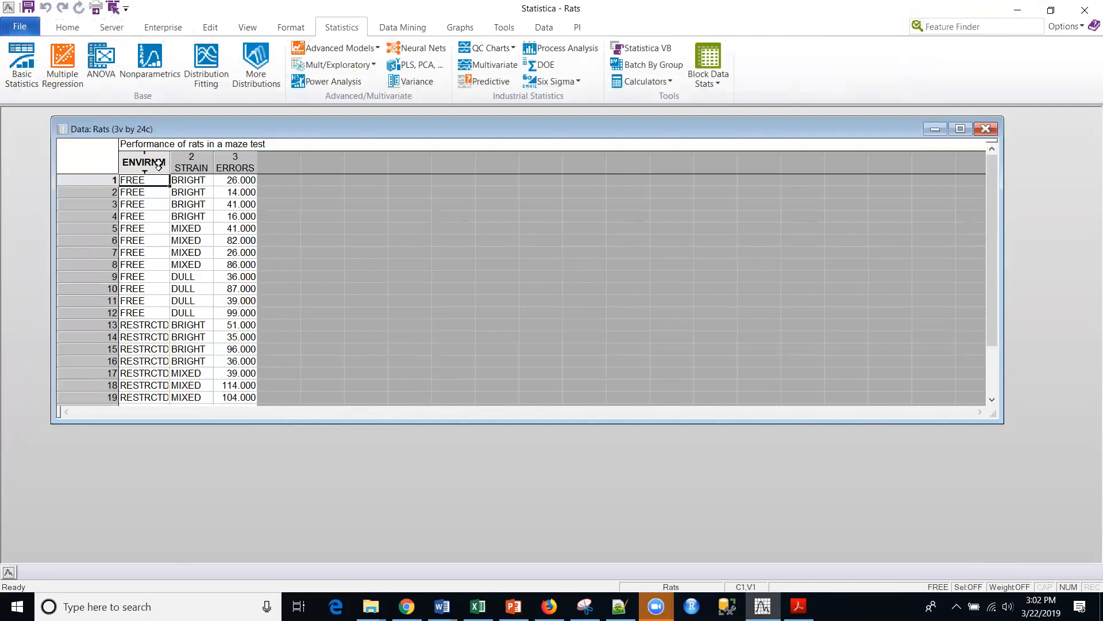
# - Examine the ERRORS, ENVIRNMT and STRAIN columns of the Rats data to distinguish the response from the two factors
pyautogui.click(232, 165)
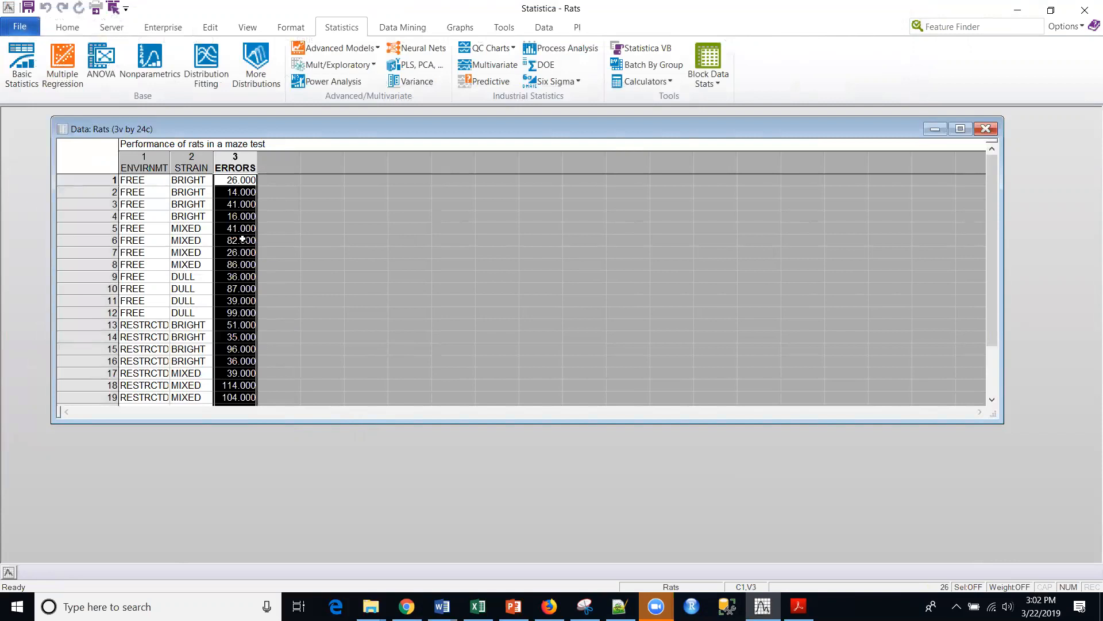
pyautogui.click(150, 165)
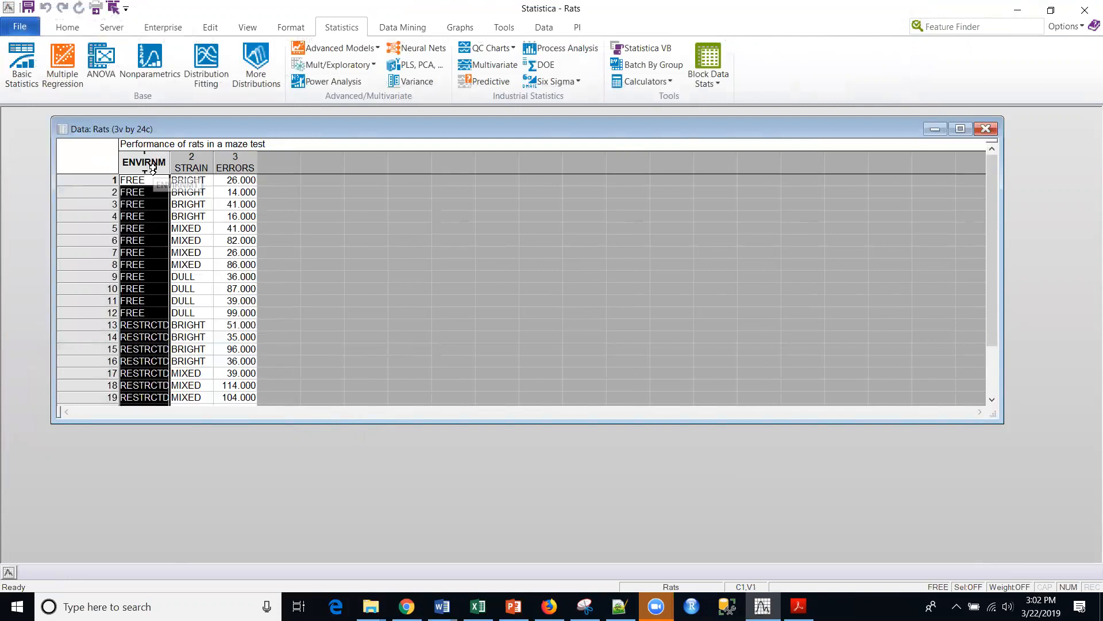
pyautogui.click(186, 162)
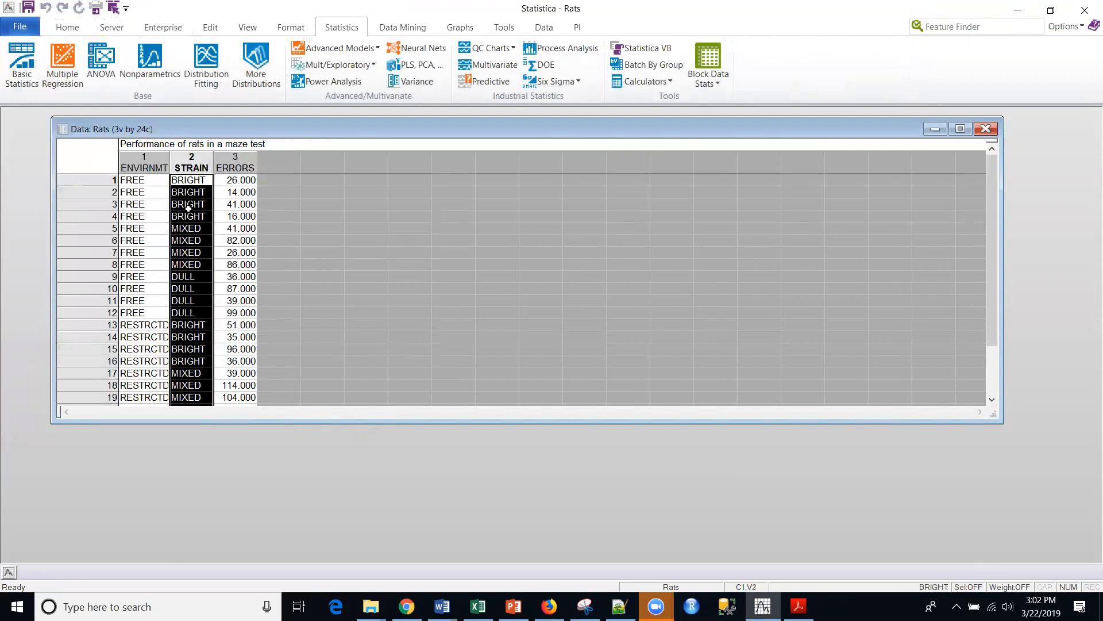
pyautogui.click(145, 167)
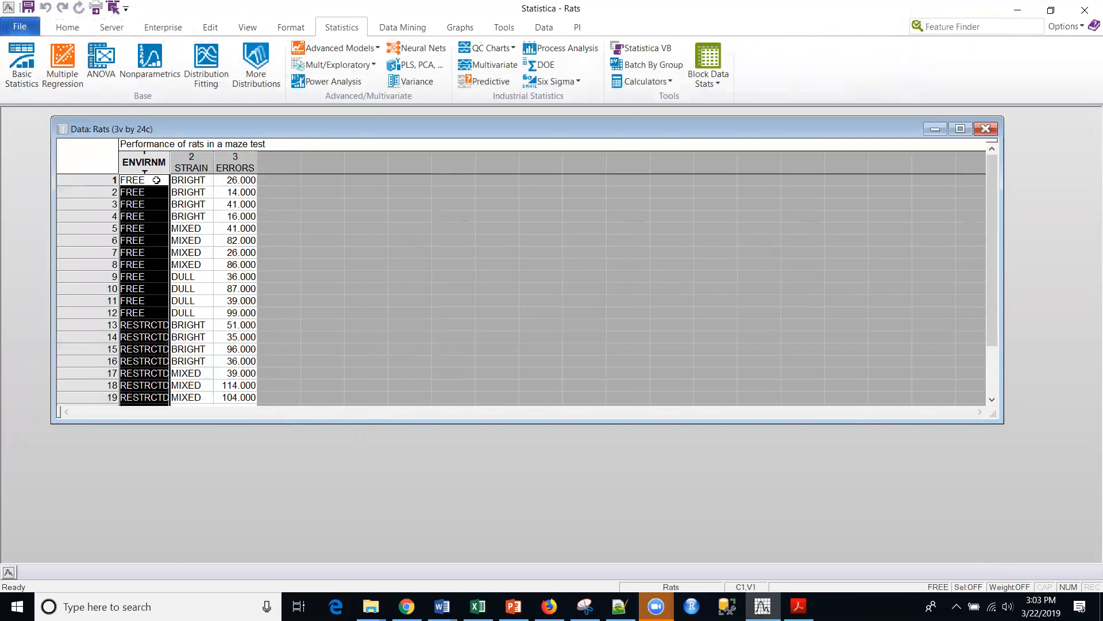
pyautogui.click(183, 170)
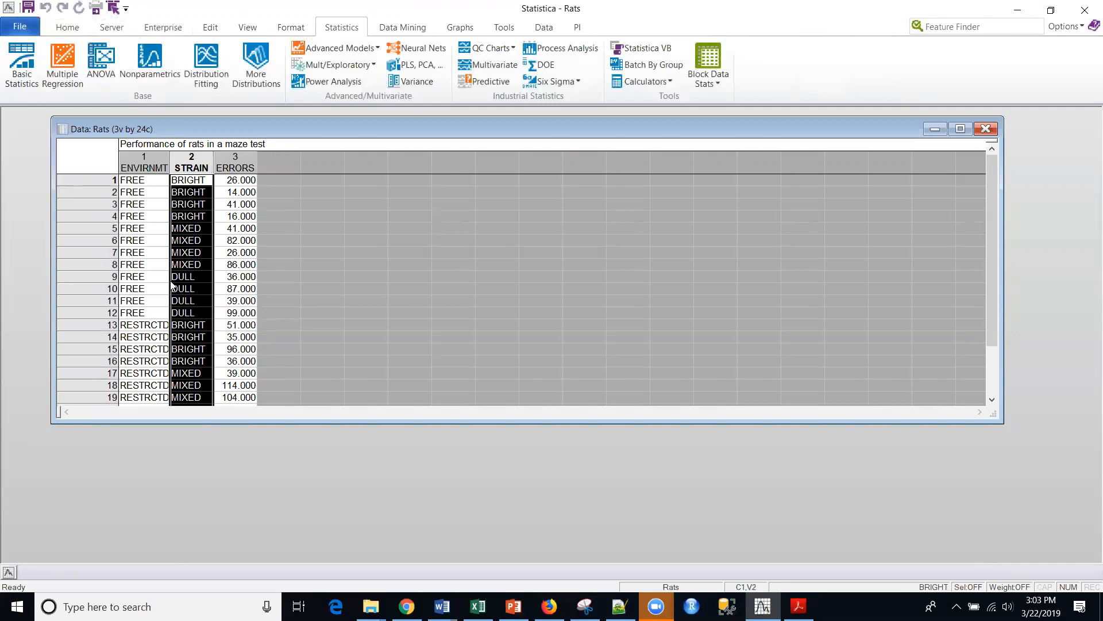
pyautogui.click(148, 165)
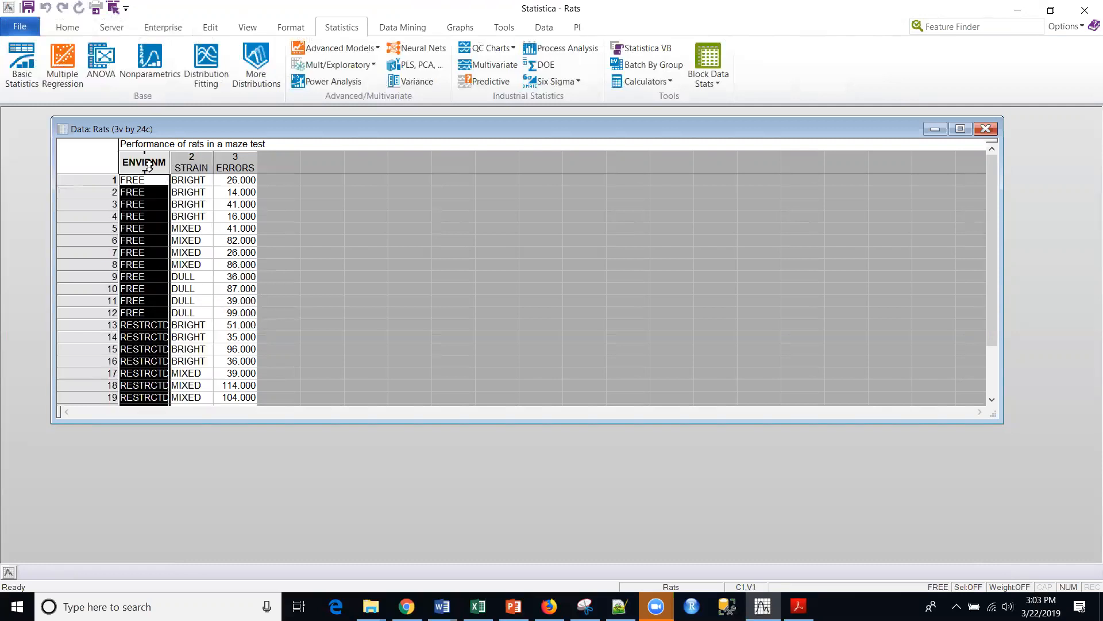
pyautogui.click(188, 167)
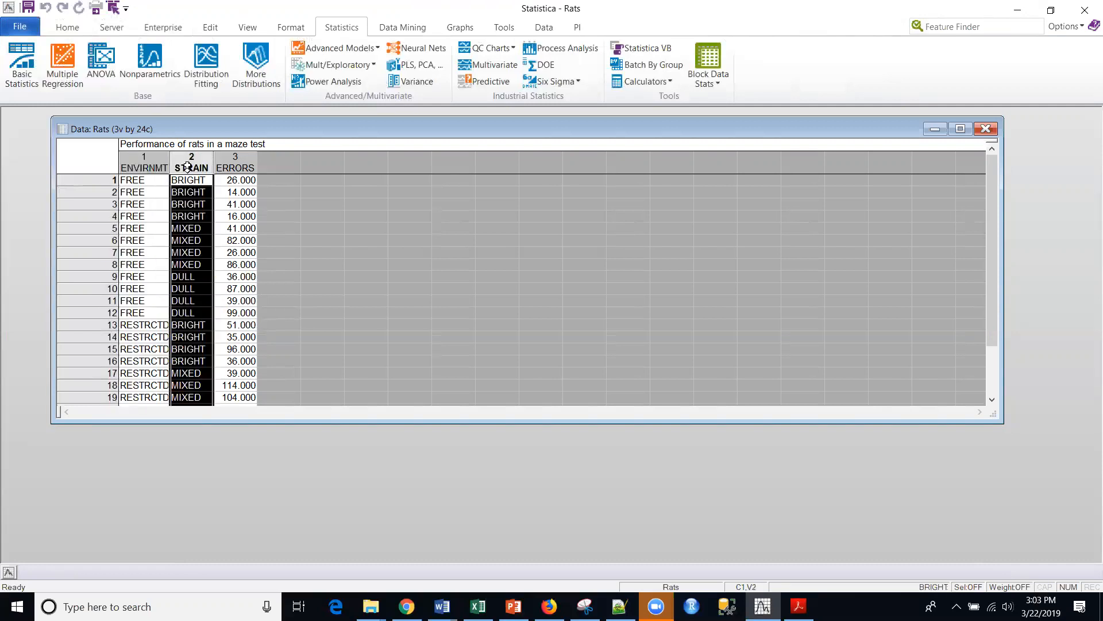
pyautogui.click(228, 163)
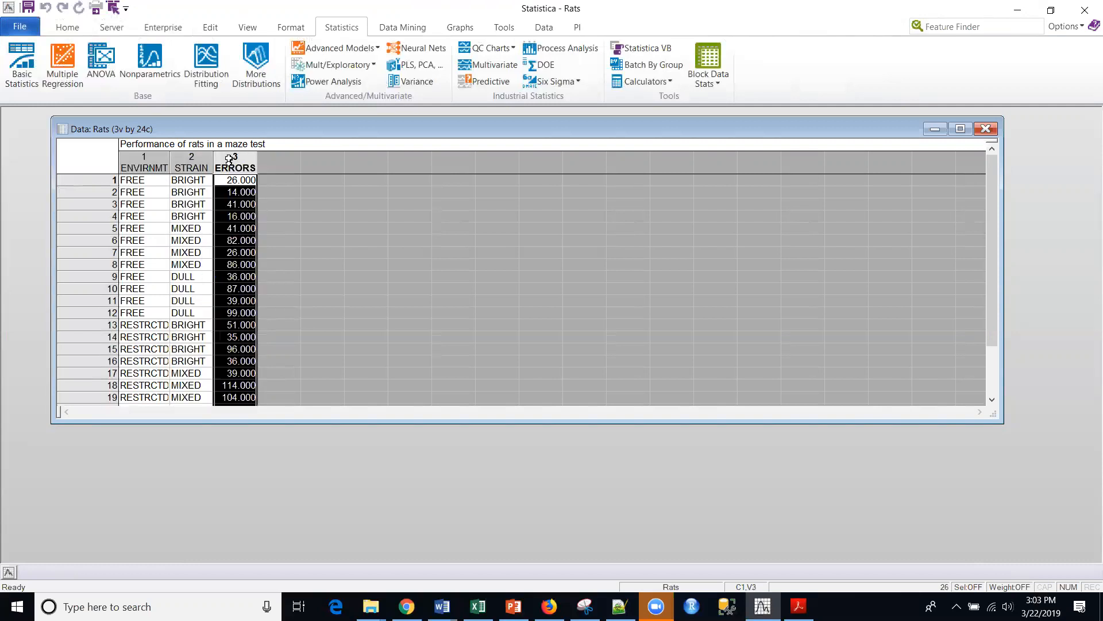
pyautogui.click(140, 169)
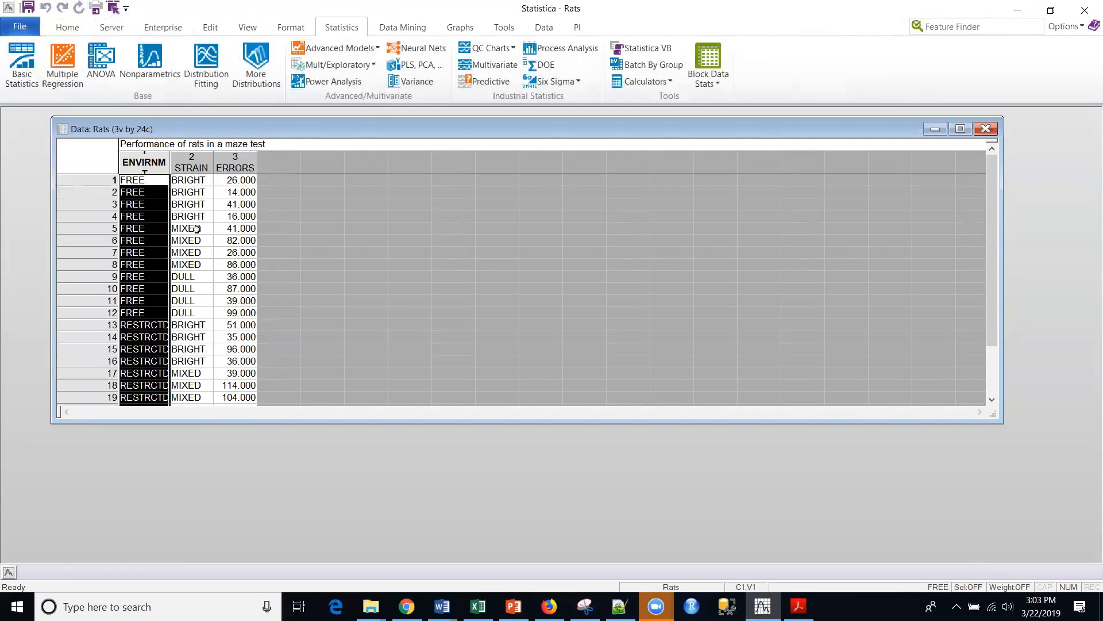
pyautogui.click(198, 168)
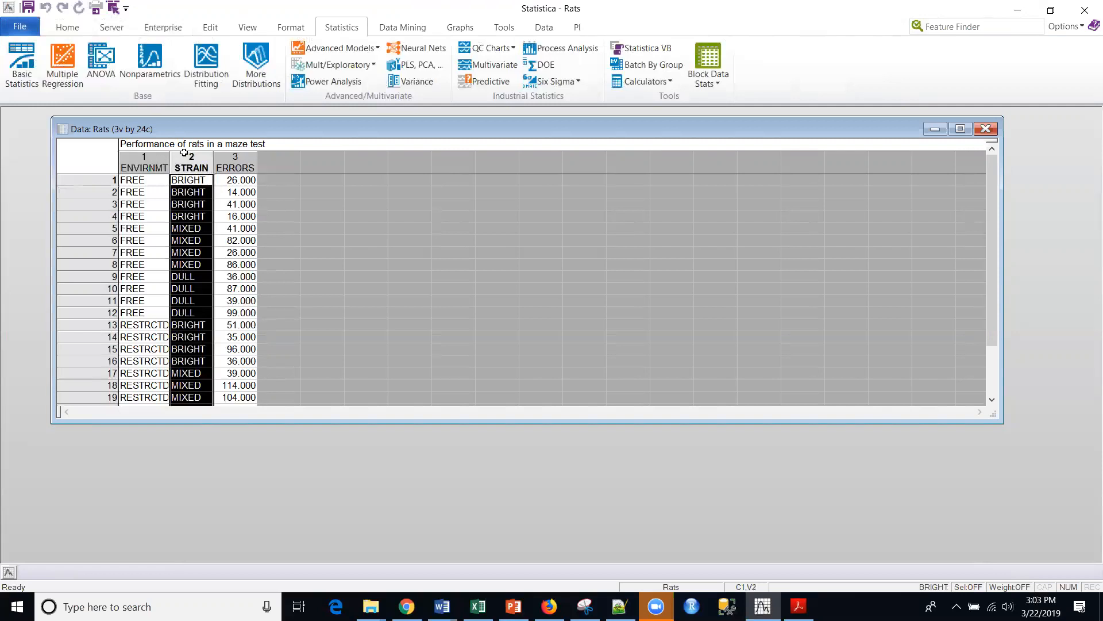
# - Set up a Factorial ANOVA using quick specs, with ERRORS as the dependent variable and ENVIRNMT and STRAIN as categorical factors
pyautogui.click(101, 62)
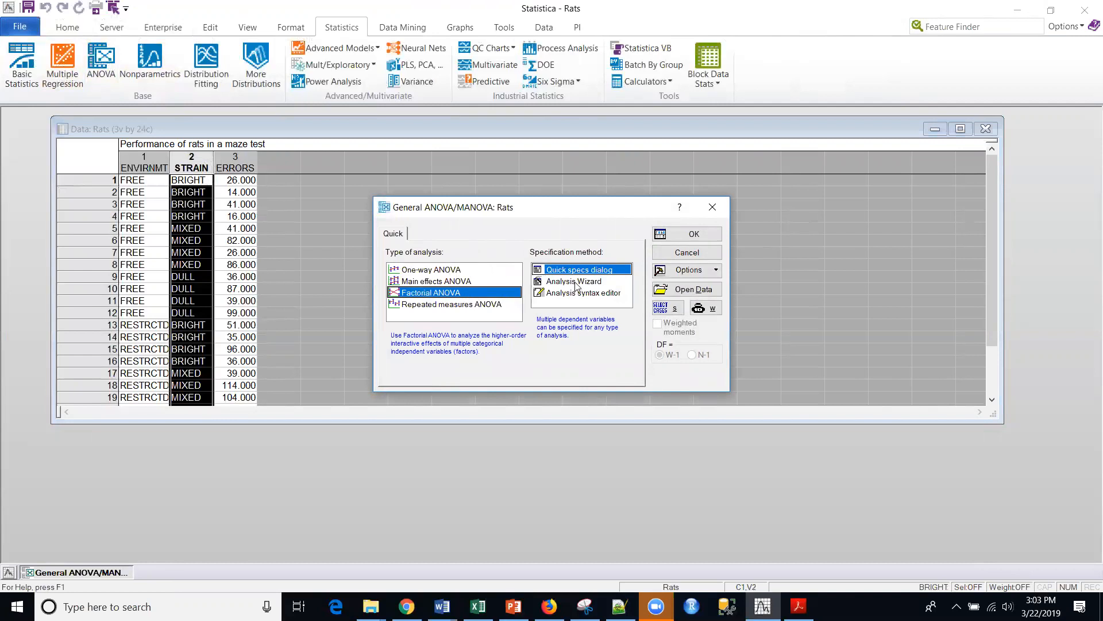
pyautogui.click(693, 236)
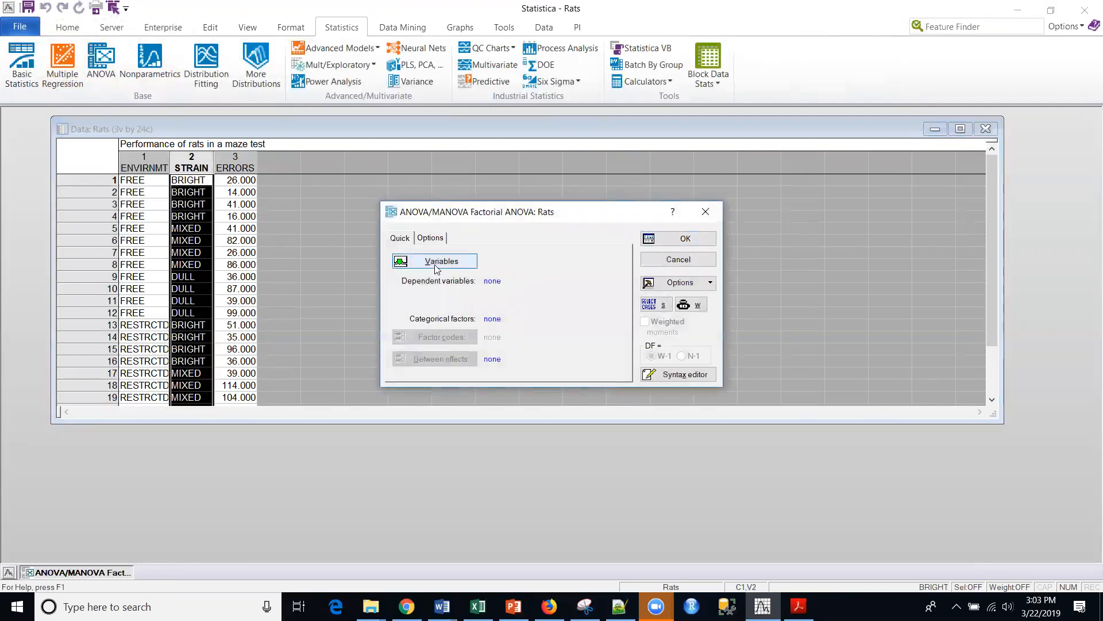
pyautogui.click(437, 262)
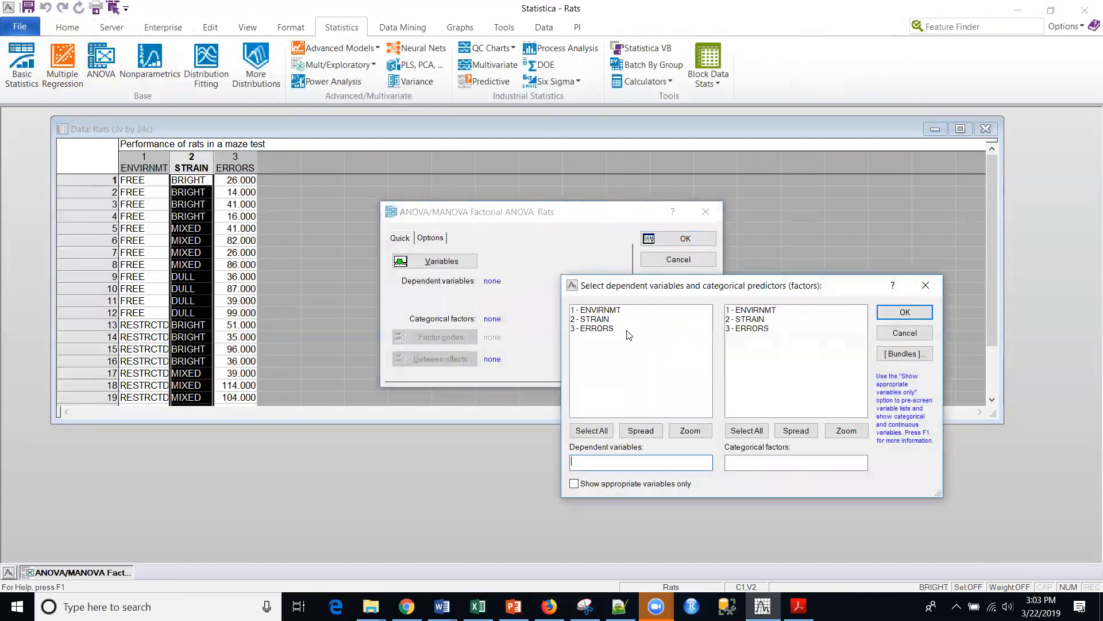
pyautogui.click(603, 329)
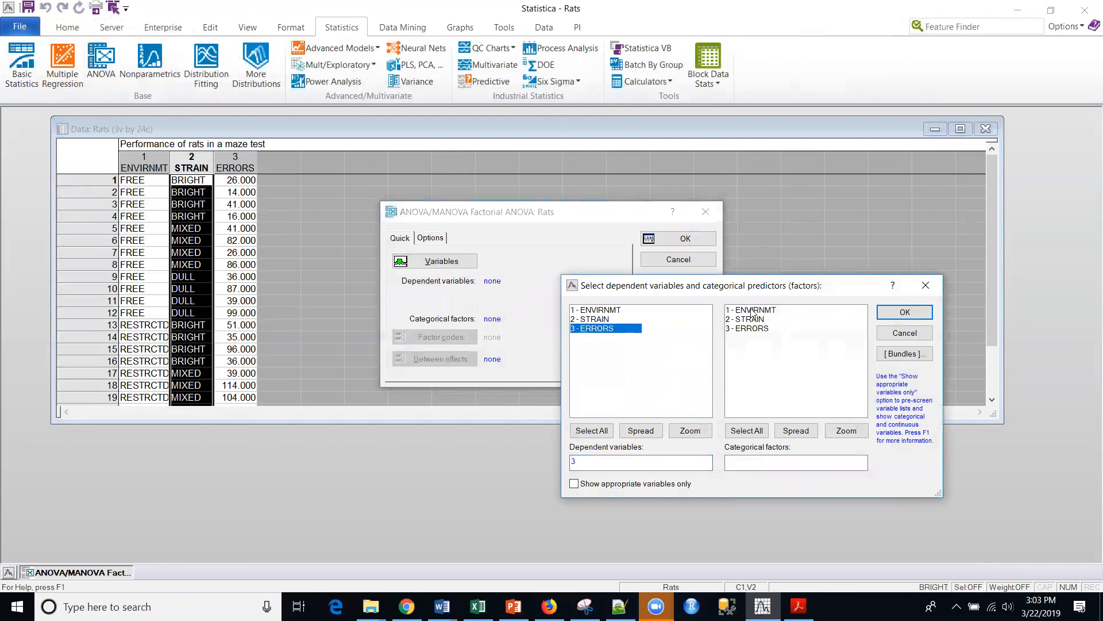
pyautogui.moveTo(753, 311); pyautogui.dragTo(750, 320)
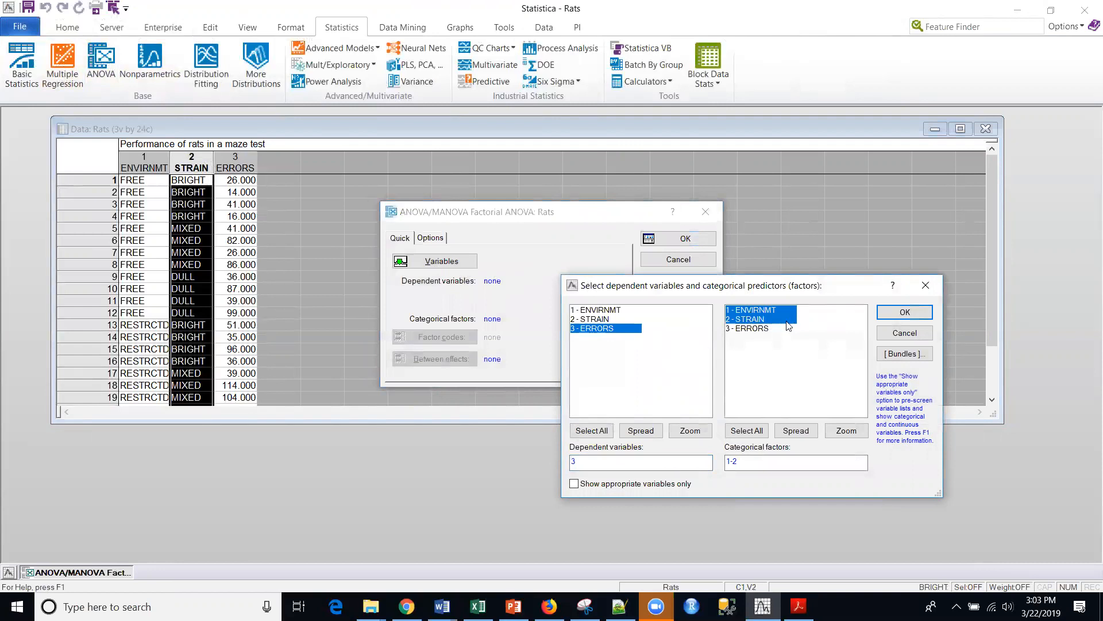
pyautogui.click(904, 313)
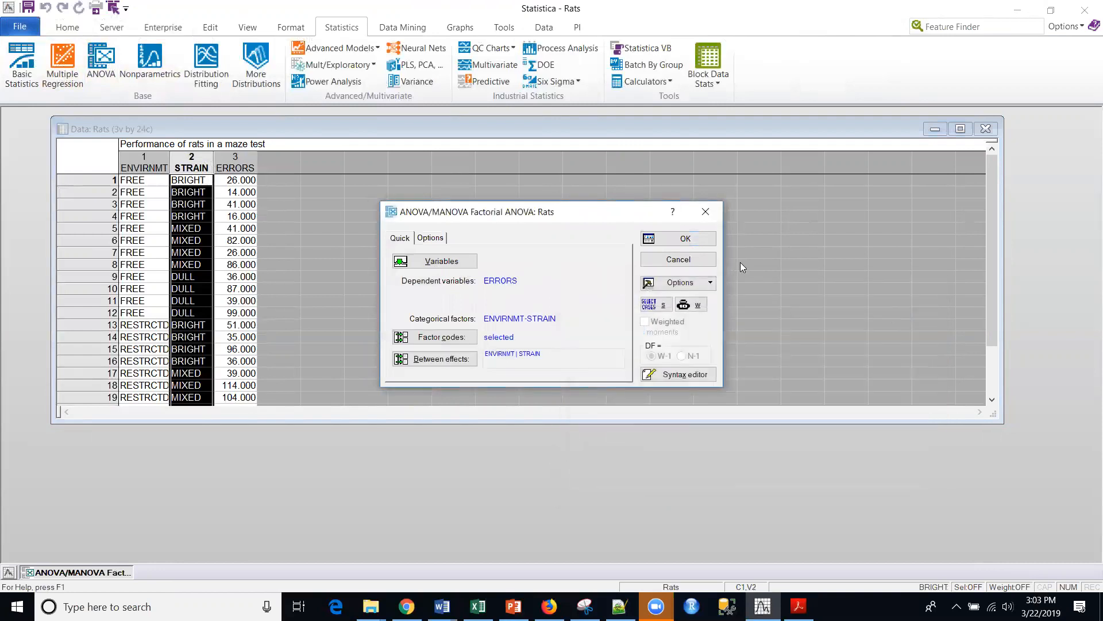
# - Check the factor codes of ENVIRNMT and STRAIN without changing them, and run the factorial ANOVA
pyautogui.click(435, 337)
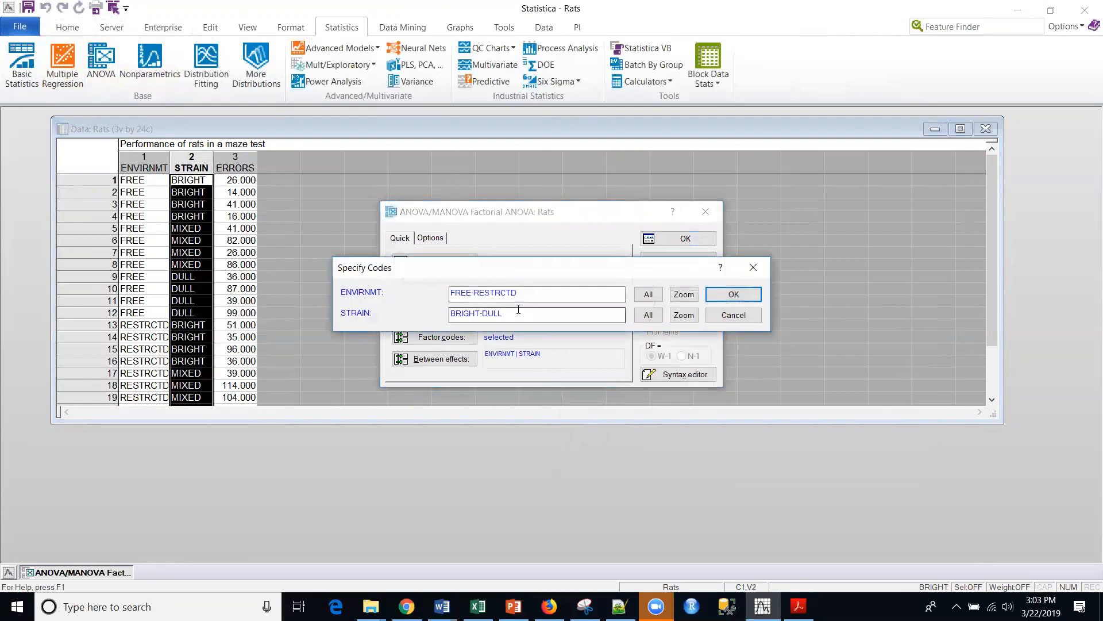
pyautogui.click(733, 315)
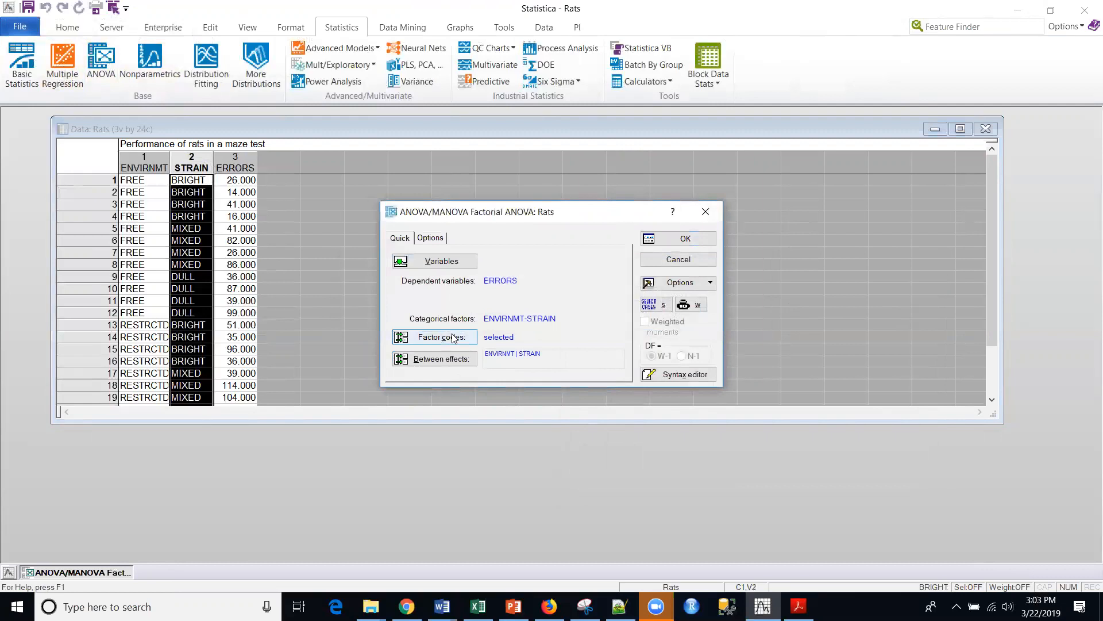
pyautogui.click(683, 240)
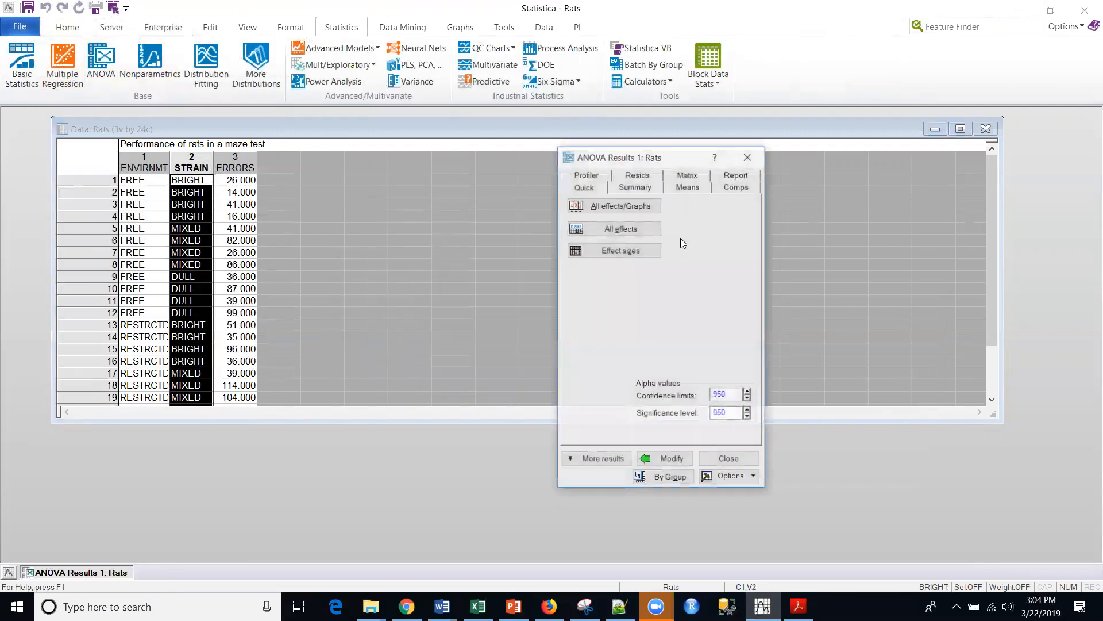
# - Plot the least squares means of the ENVIRNMT*STRAIN interaction, with STRAIN on the x-axis and ENVIRNMT as the line pattern
pyautogui.moveTo(670, 165); pyautogui.dragTo(512, 152)
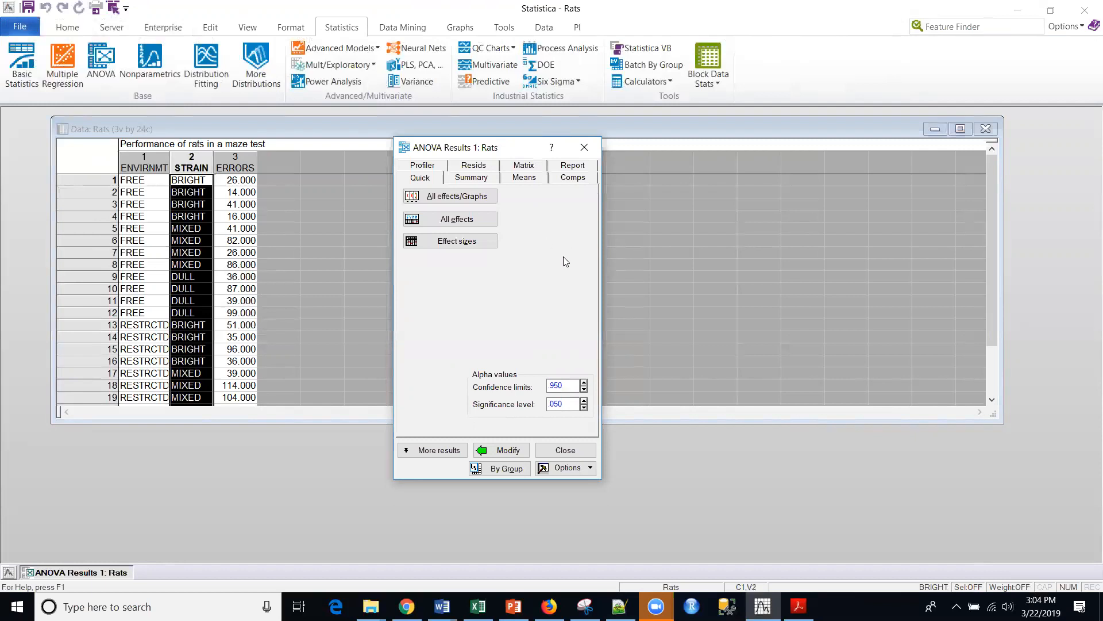
pyautogui.click(448, 199)
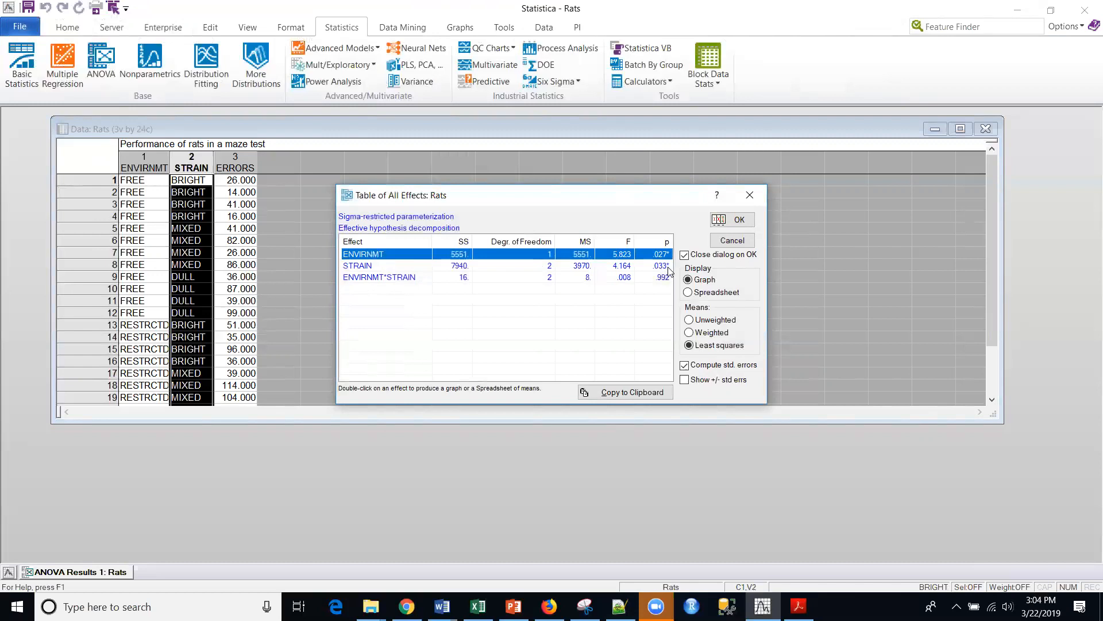
pyautogui.click(370, 278)
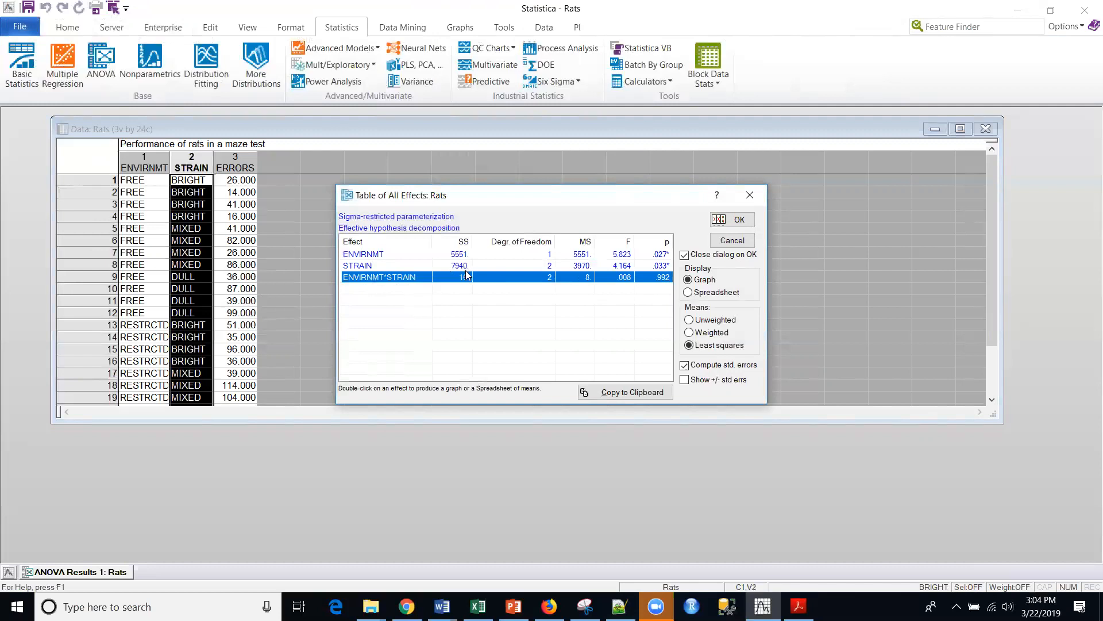
pyautogui.click(736, 220)
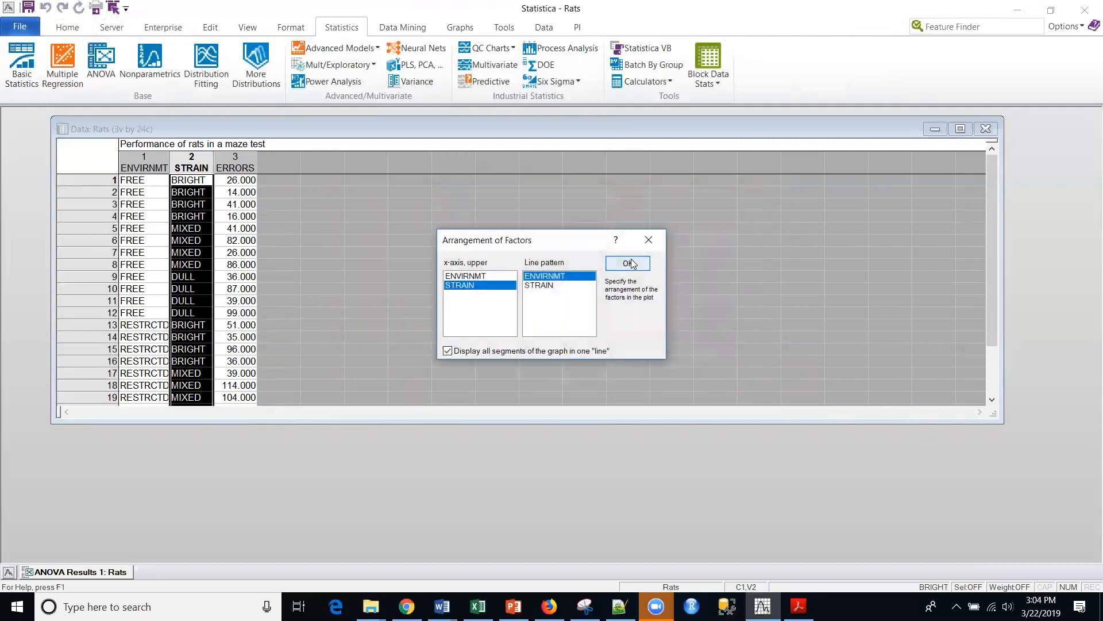
pyautogui.click(628, 263)
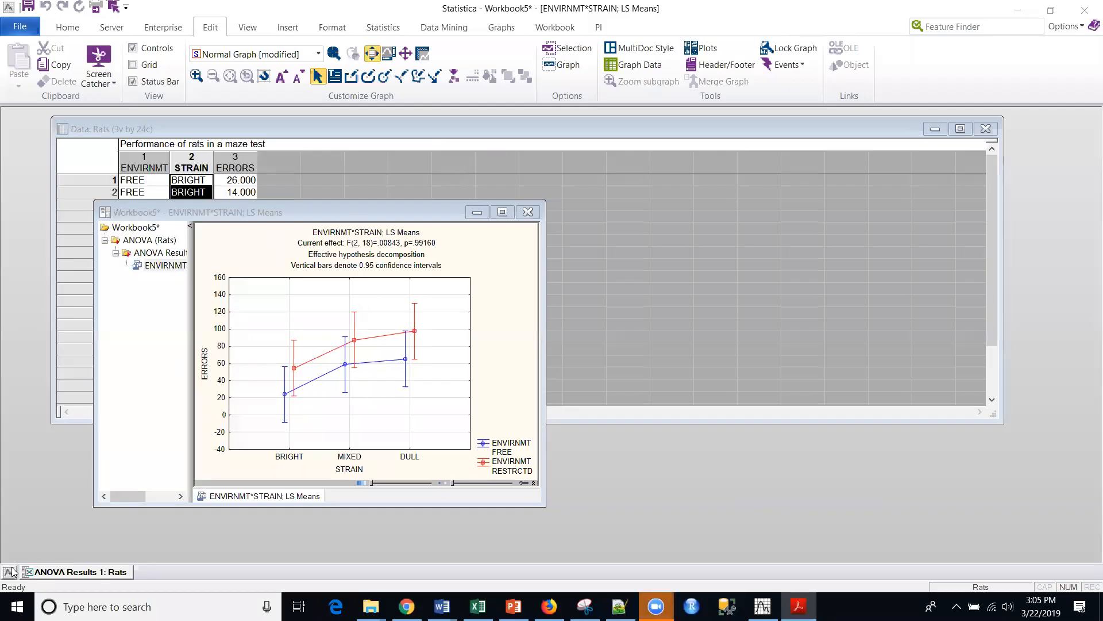
# - Produce the all-effects significance table for ERRORS and widen the workbook window to show the p column
pyautogui.click(55, 573)
pyautogui.click(55, 573)
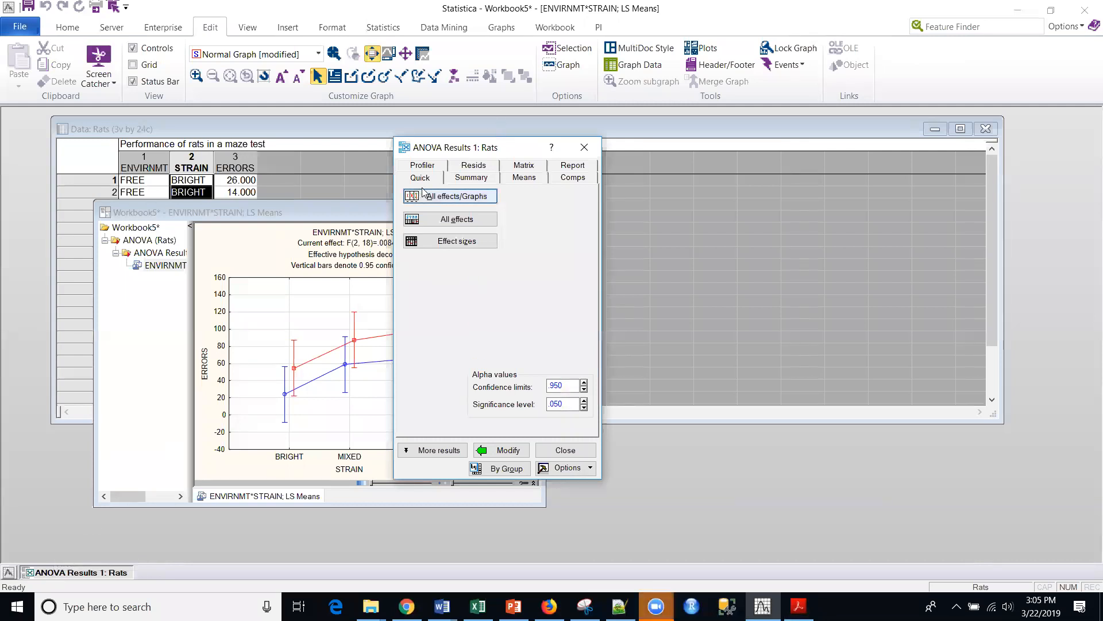
pyautogui.click(432, 222)
pyautogui.moveTo(483, 148); pyautogui.dragTo(716, 149)
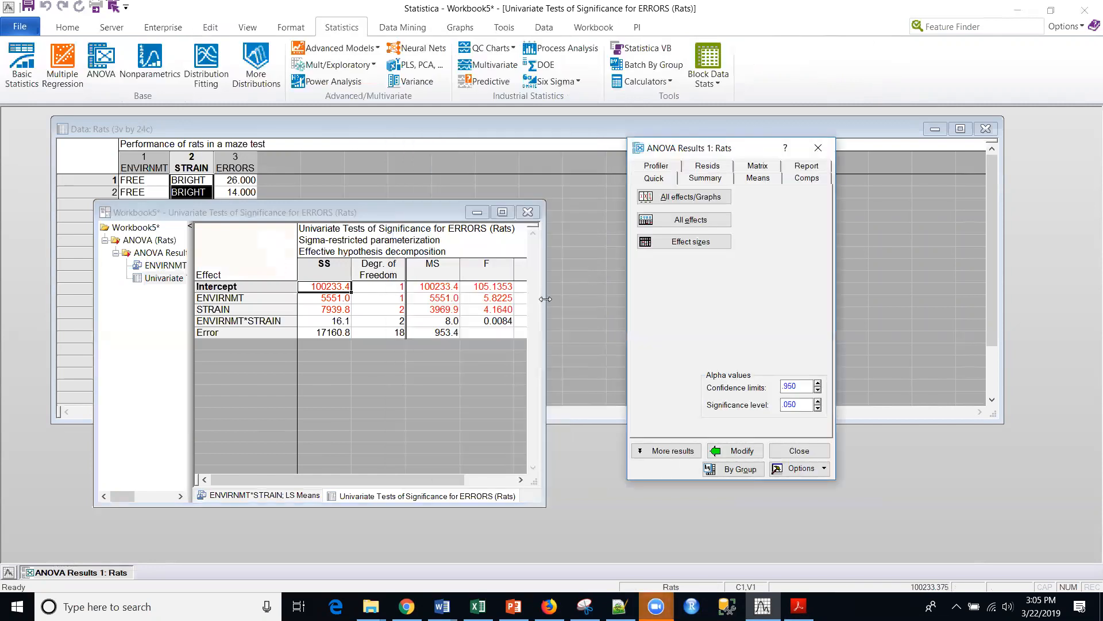
pyautogui.moveTo(545, 299); pyautogui.dragTo(607, 299)
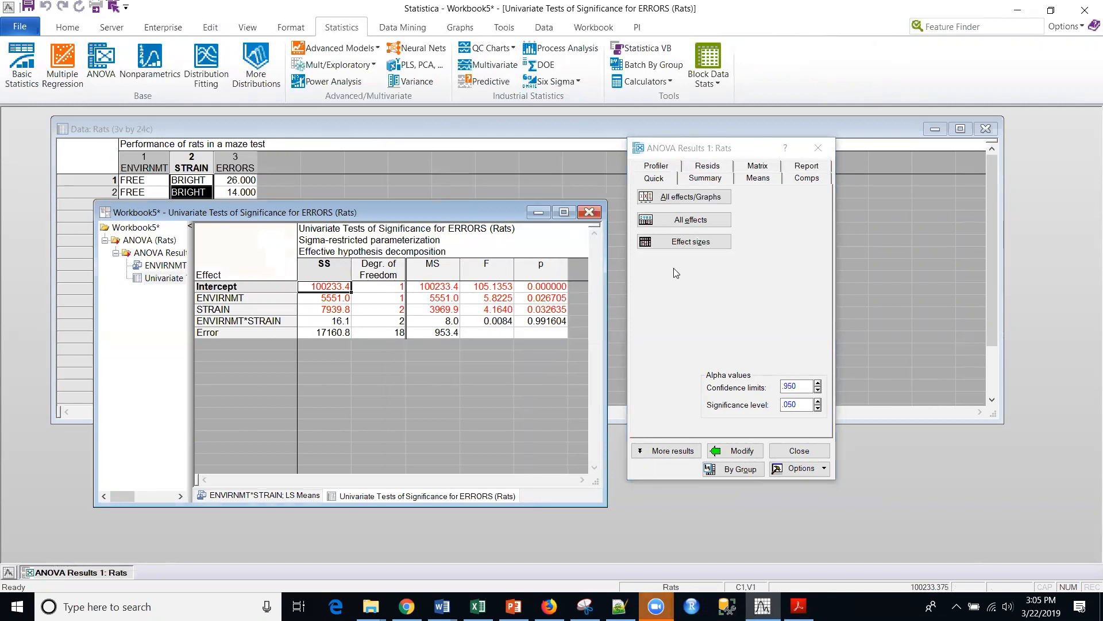
# - Review the summary, means and residuals options available for the Rats ANOVA, and return to the quick results
pyautogui.click(701, 180)
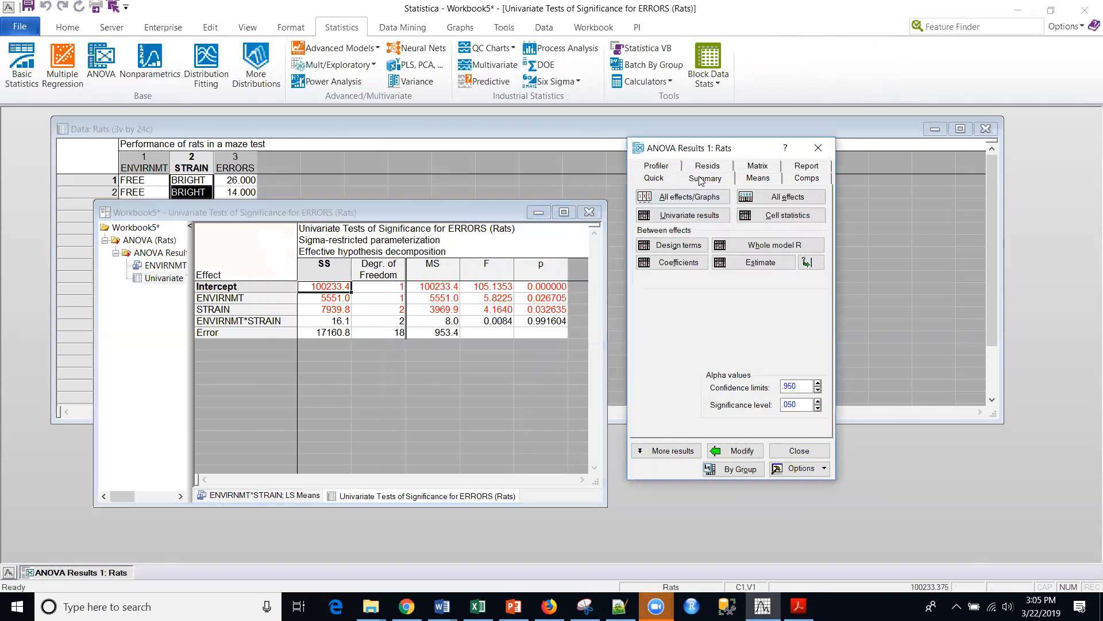
pyautogui.click(756, 179)
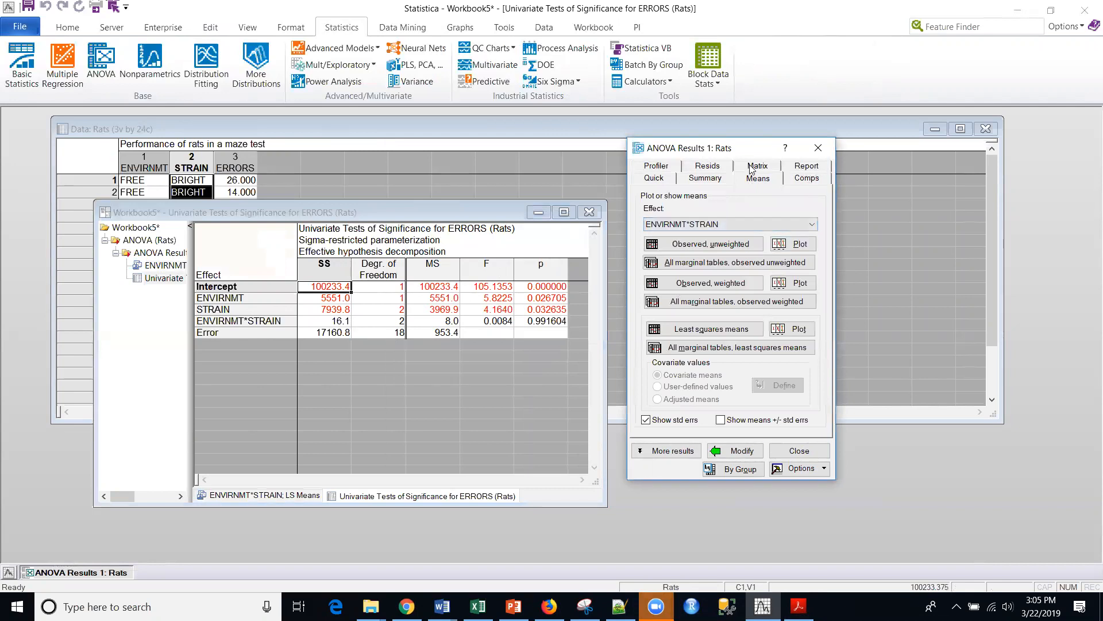
pyautogui.click(707, 166)
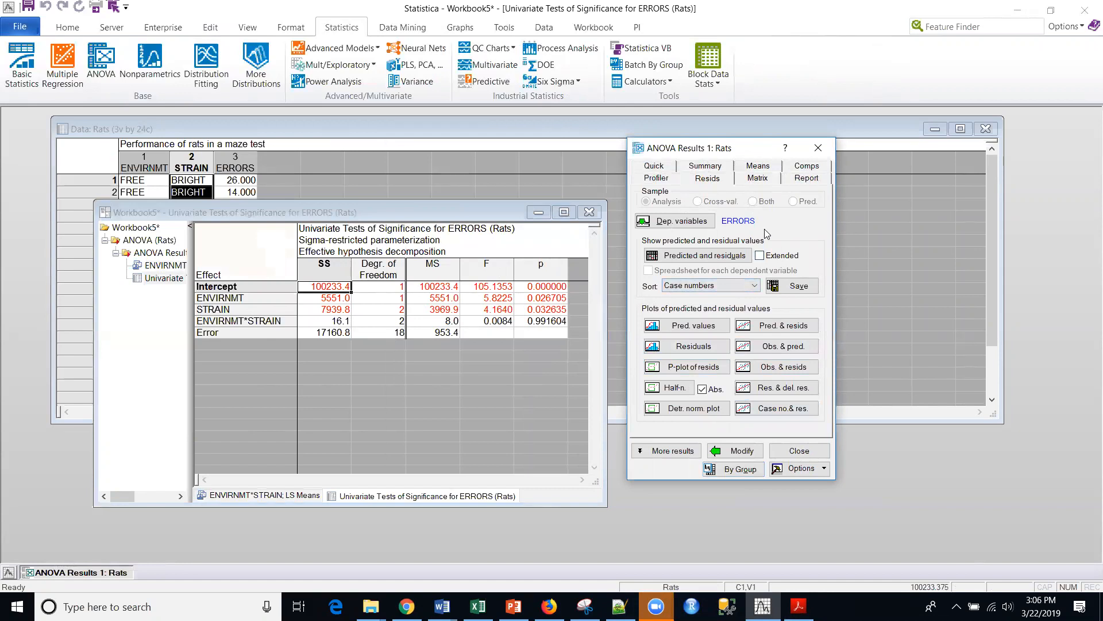
pyautogui.click(655, 168)
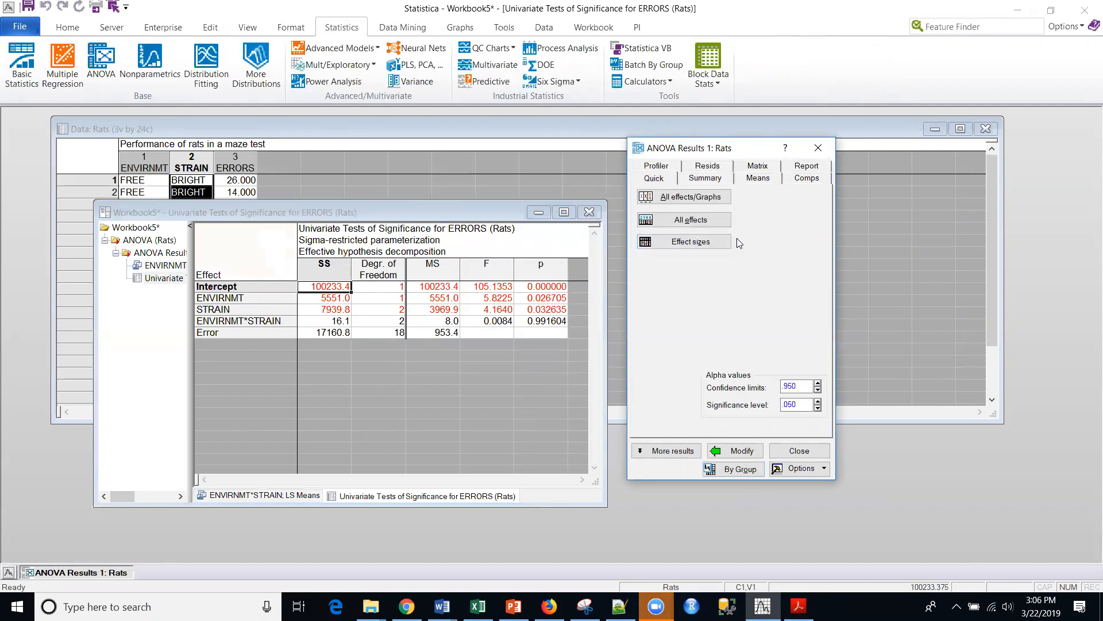
# - Expand the ANOVA results to the full set of options and run a Scheffé post-hoc test on ERRORS for the STRAIN effect
pyautogui.click(675, 454)
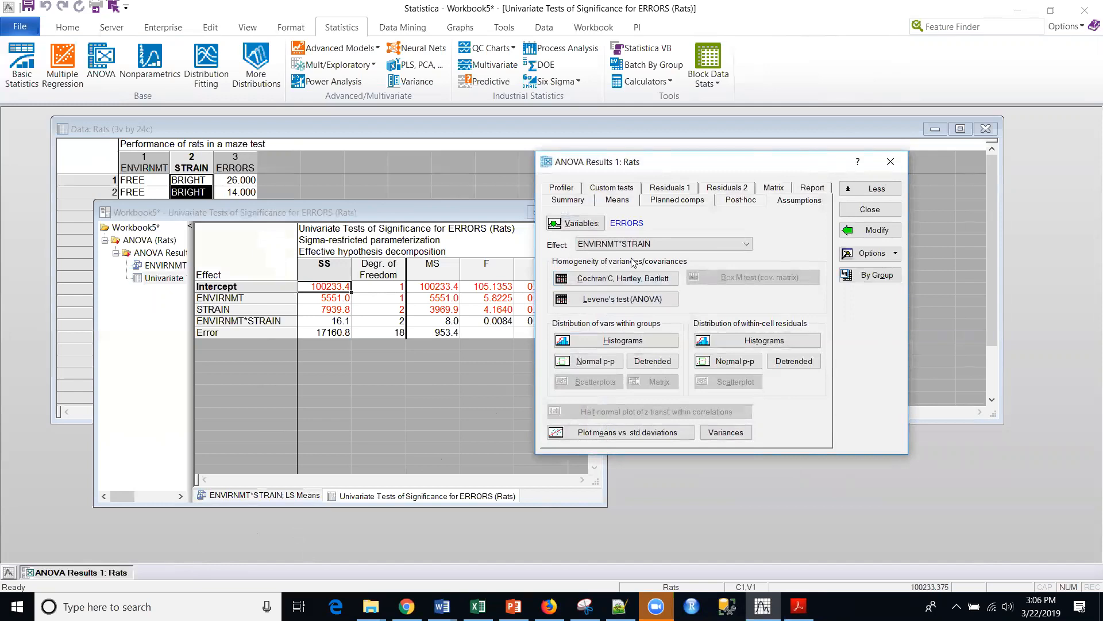
pyautogui.click(747, 203)
pyautogui.hotkey('alt', 'Tab')
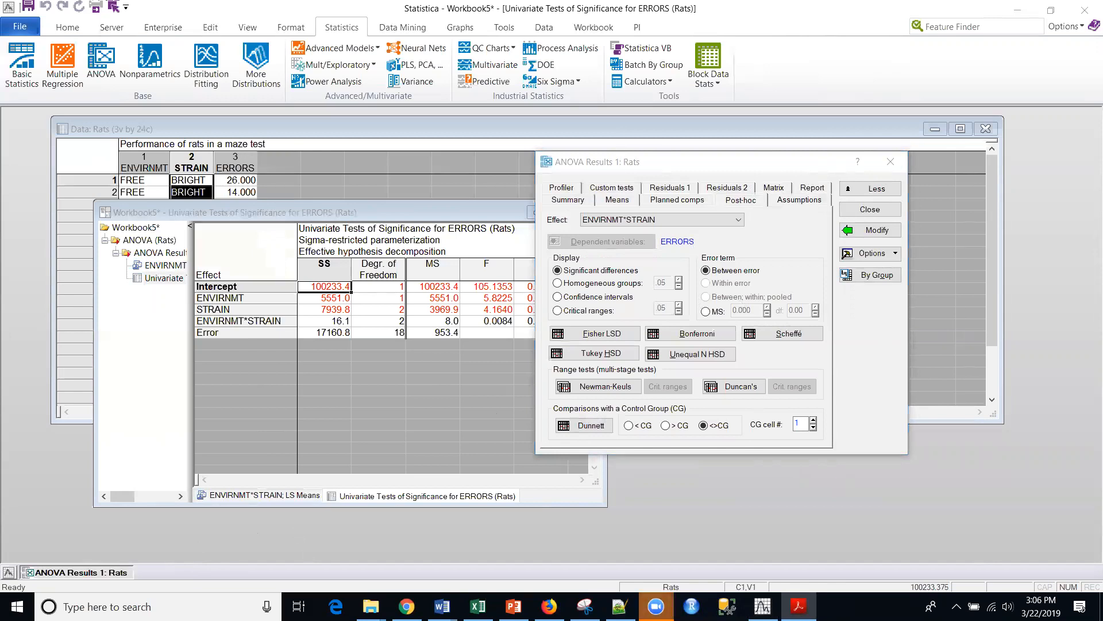
pyautogui.click(806, 283)
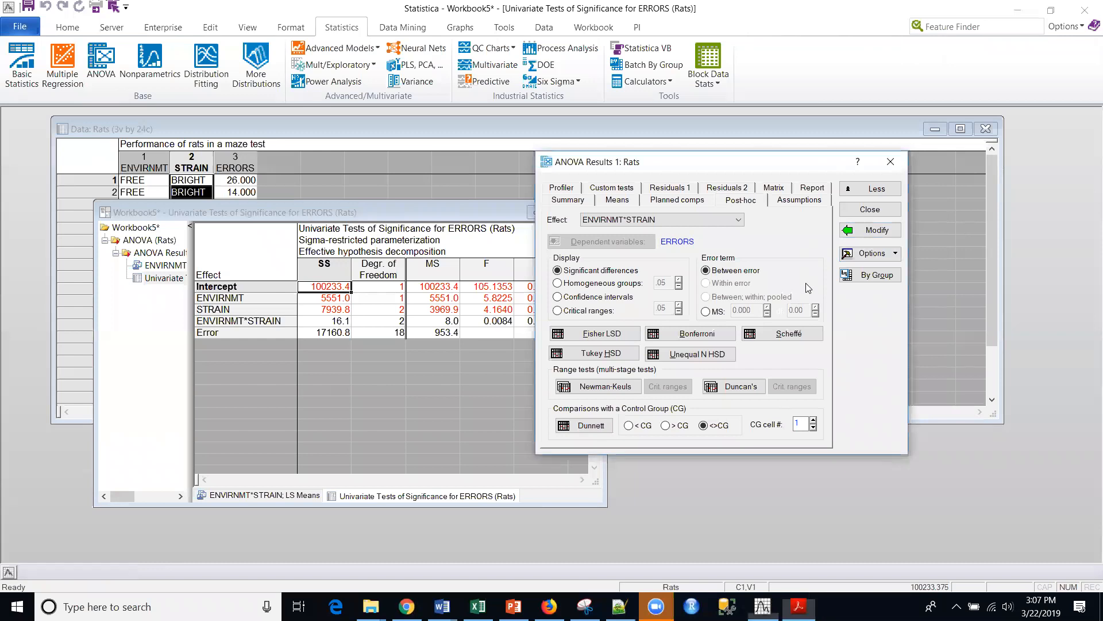
pyautogui.click(675, 220)
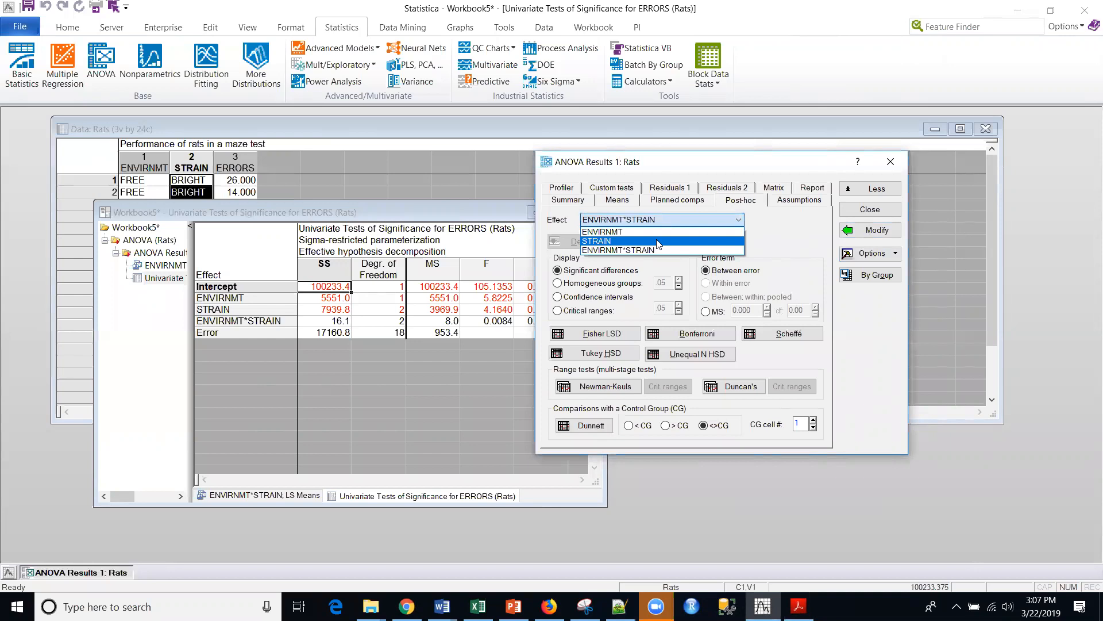
pyautogui.click(659, 242)
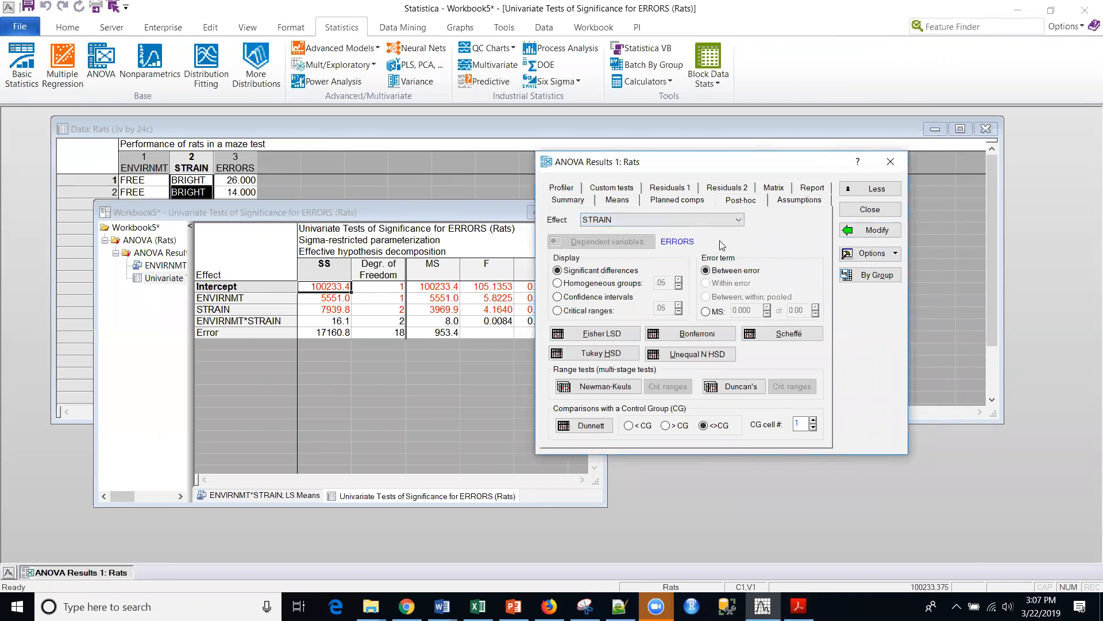
pyautogui.click(788, 334)
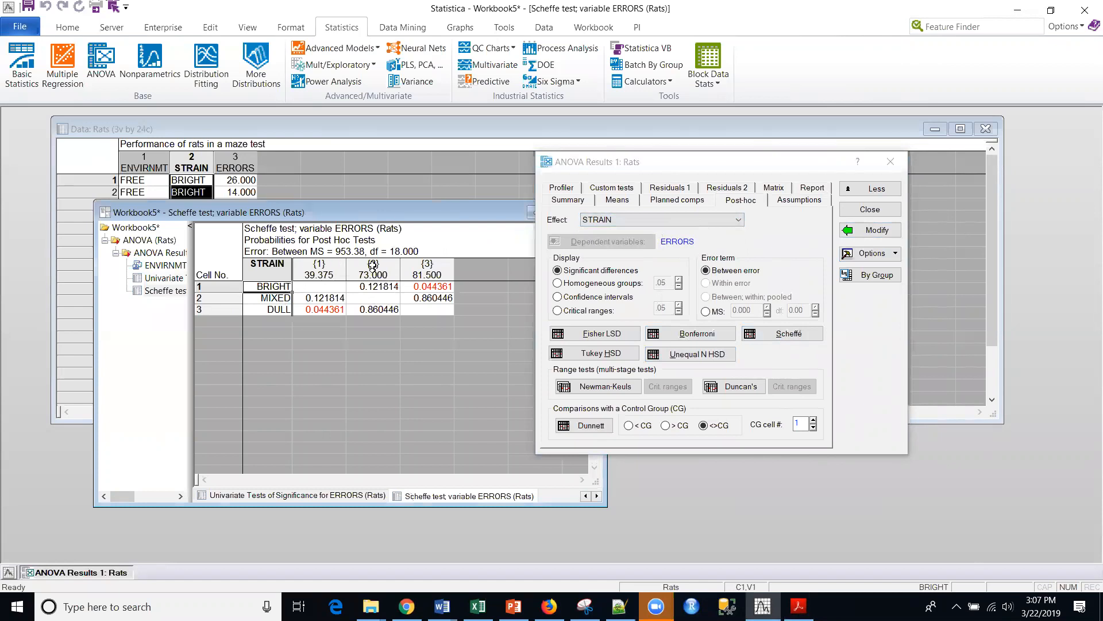
# - Examine the Scheffé table's pairwise p-values comparing the BRIGHT, MIXED and DULL strains
pyautogui.click(260, 303)
pyautogui.moveTo(260, 303); pyautogui.dragTo(264, 310)
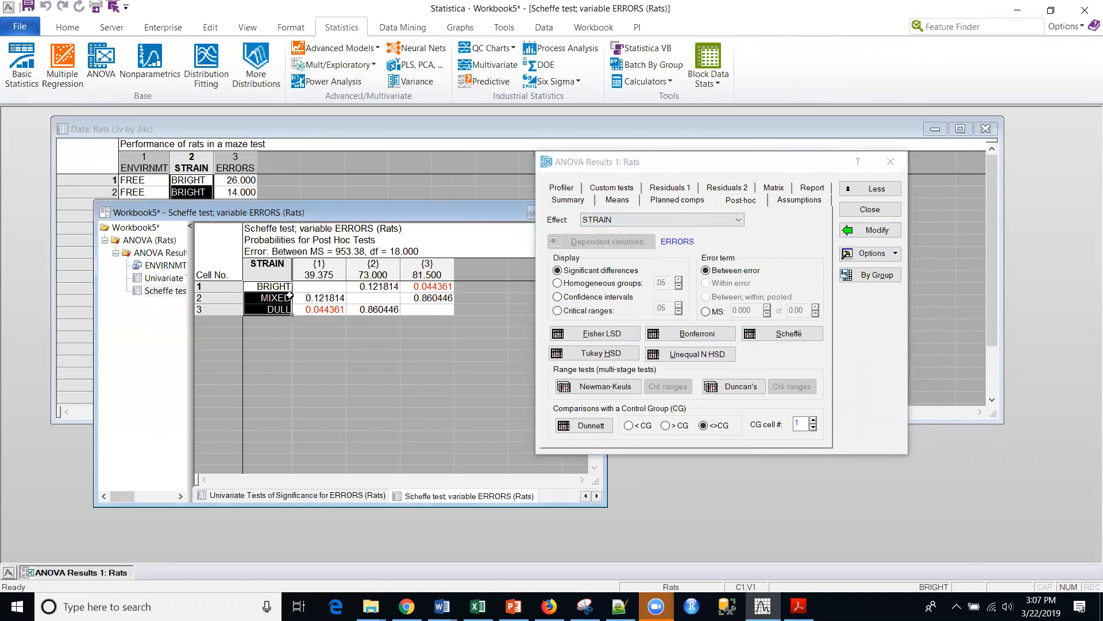
pyautogui.click(368, 286)
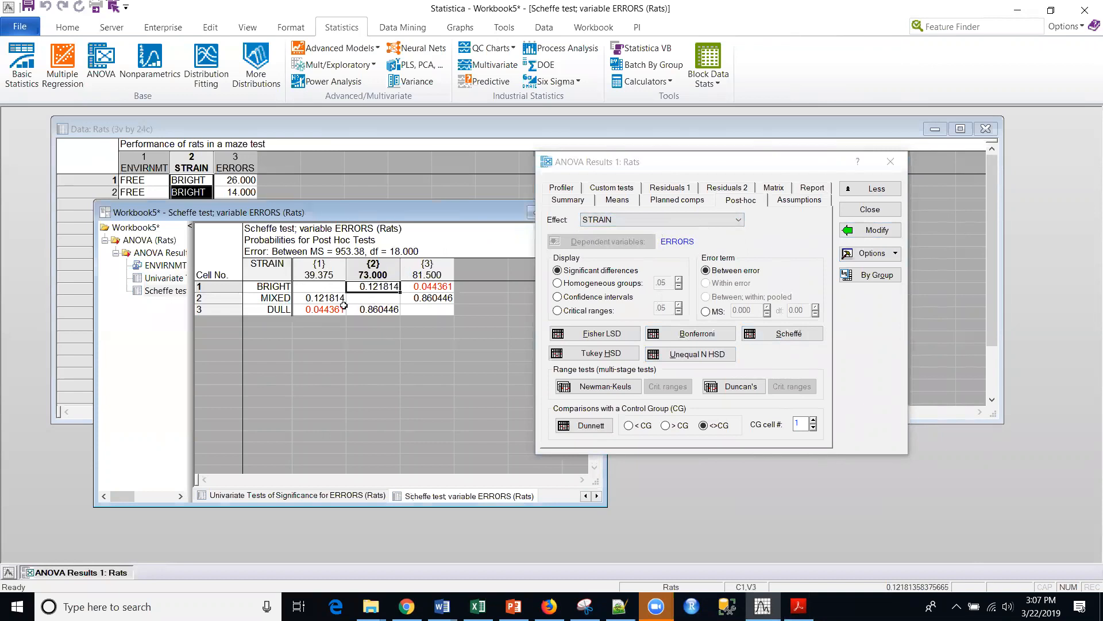
pyautogui.click(274, 287)
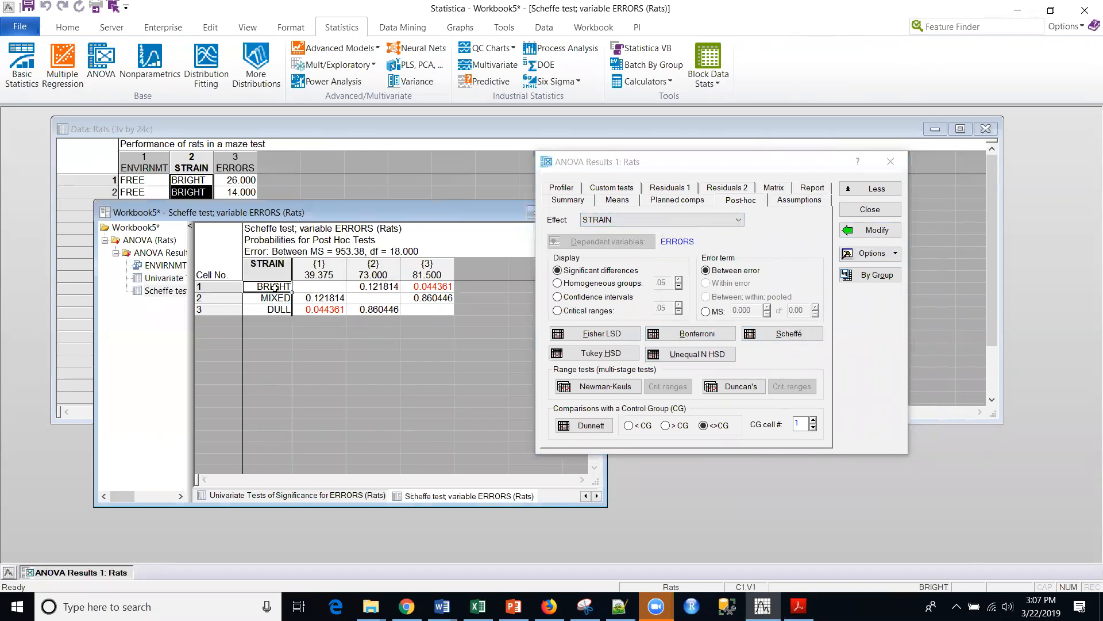
pyautogui.click(432, 287)
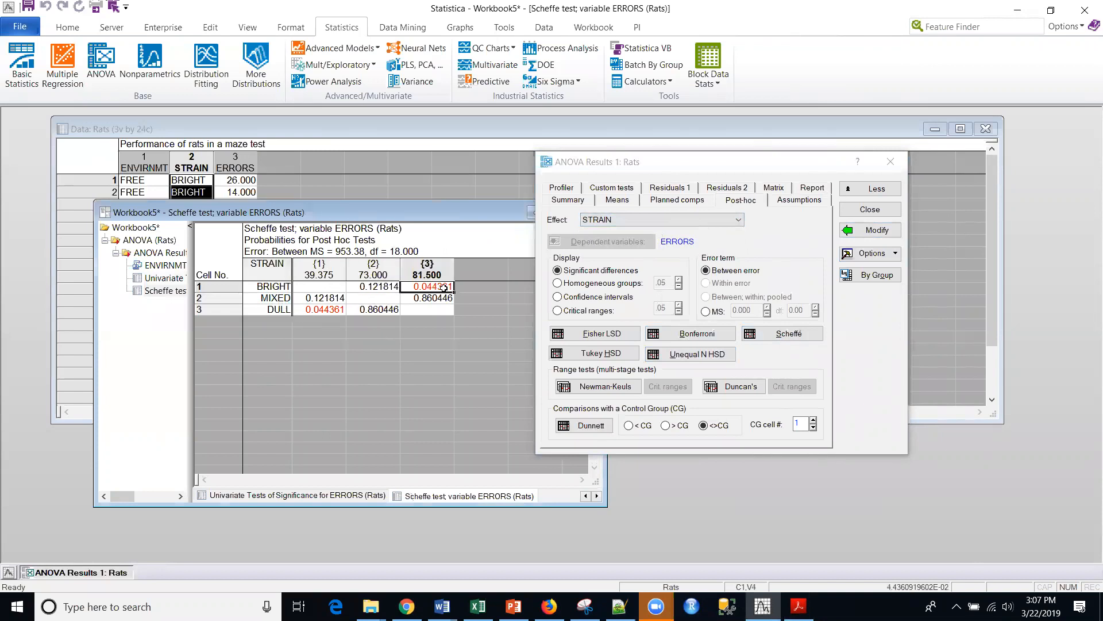
pyautogui.click(419, 299)
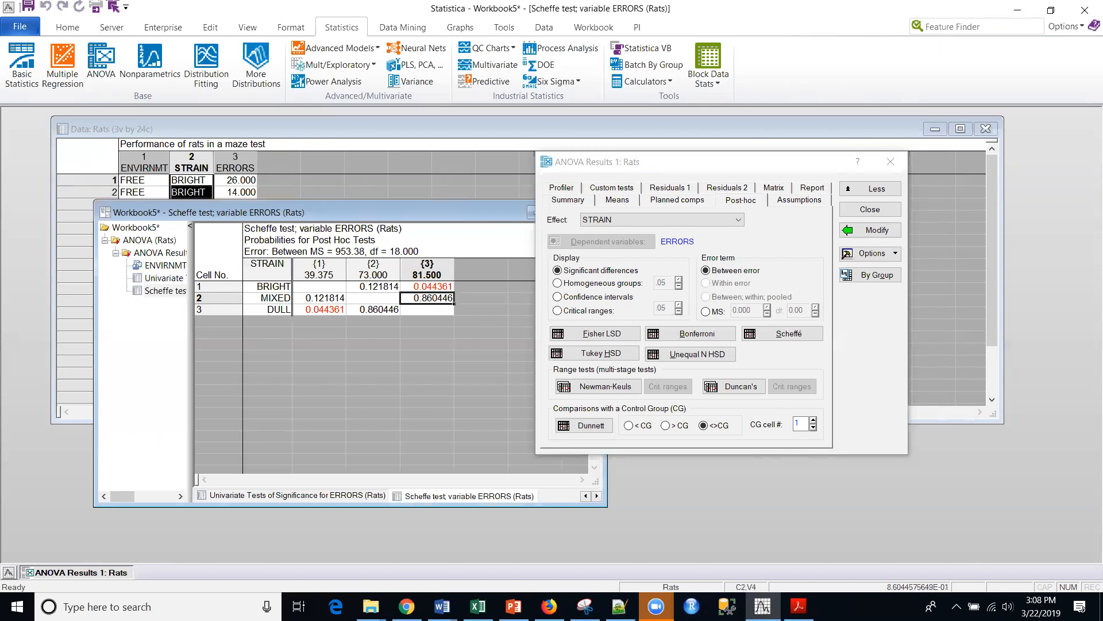
# - Run Levene's homogeneity of variances test on ERRORS for ENVIRNMT*STRAIN, move the results dialog clear of the table, and check its p-value
pyautogui.click(798, 606)
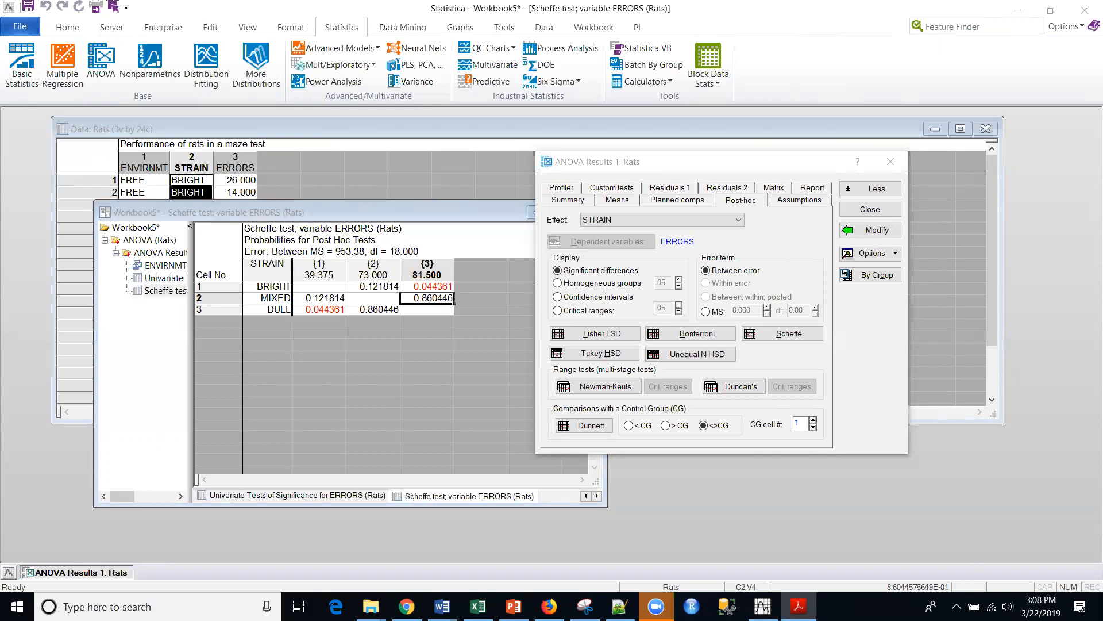
pyautogui.click(784, 251)
pyautogui.click(797, 203)
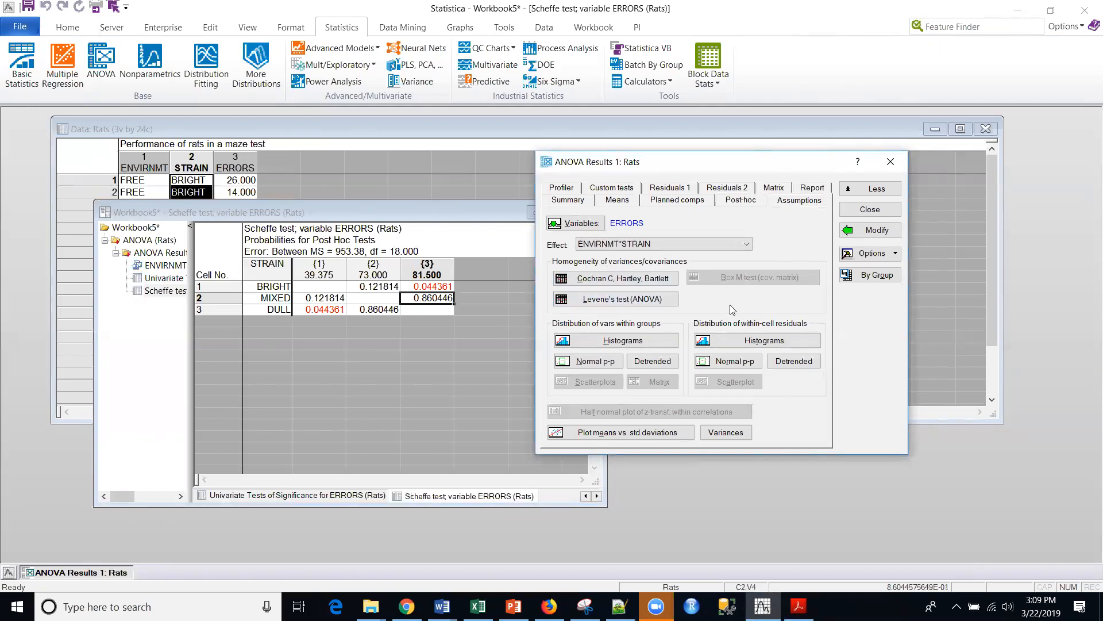
pyautogui.click(619, 301)
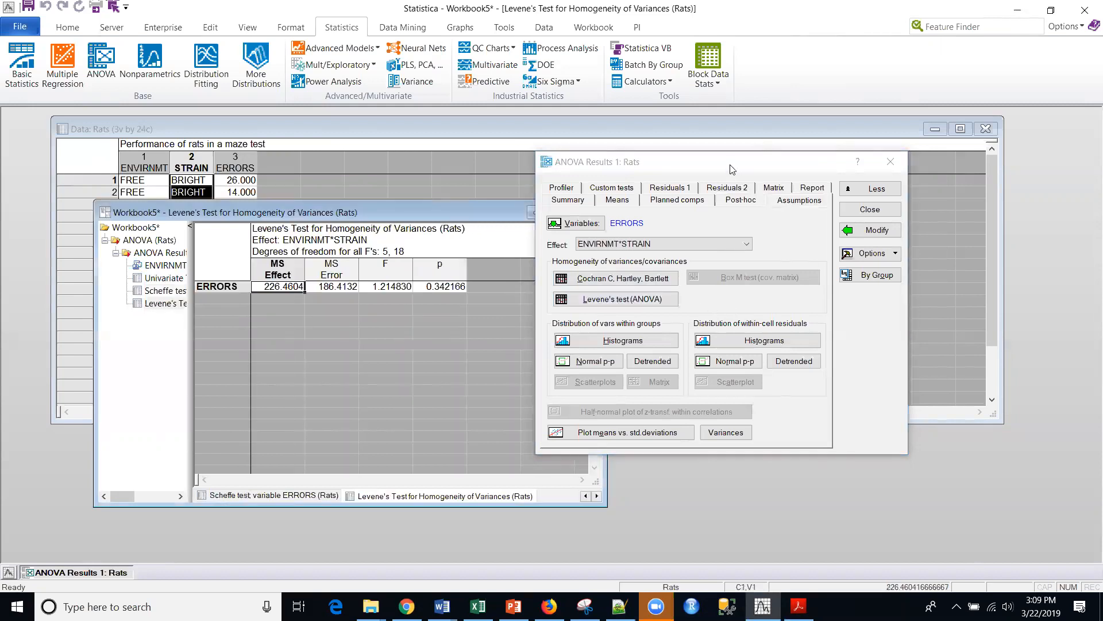
pyautogui.moveTo(860, 167); pyautogui.dragTo(989, 167)
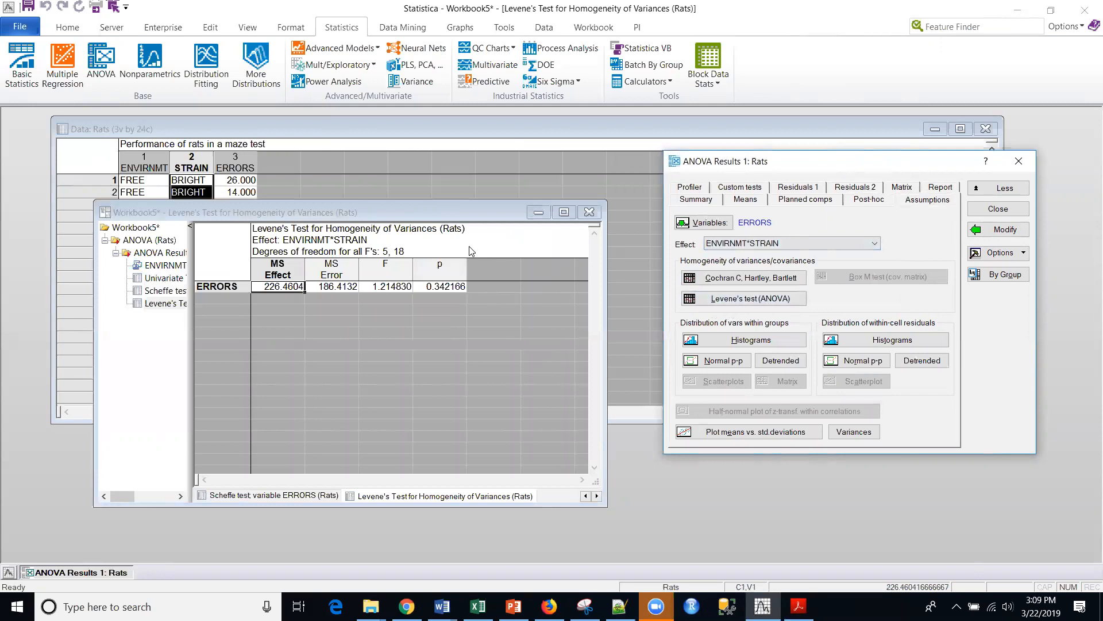
pyautogui.click(444, 289)
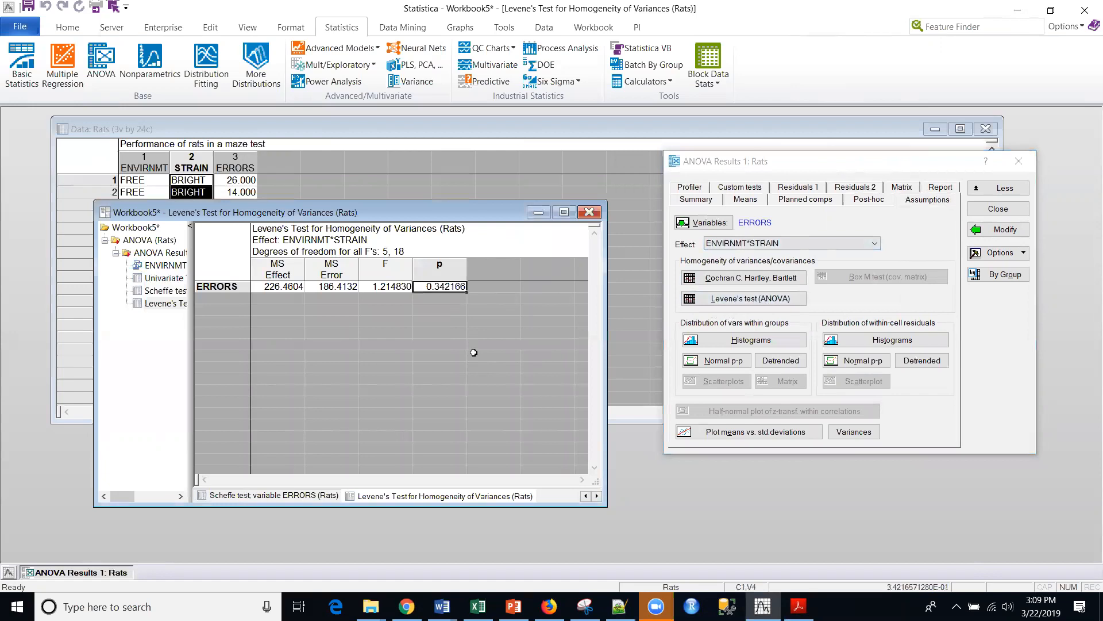
pyautogui.click(481, 244)
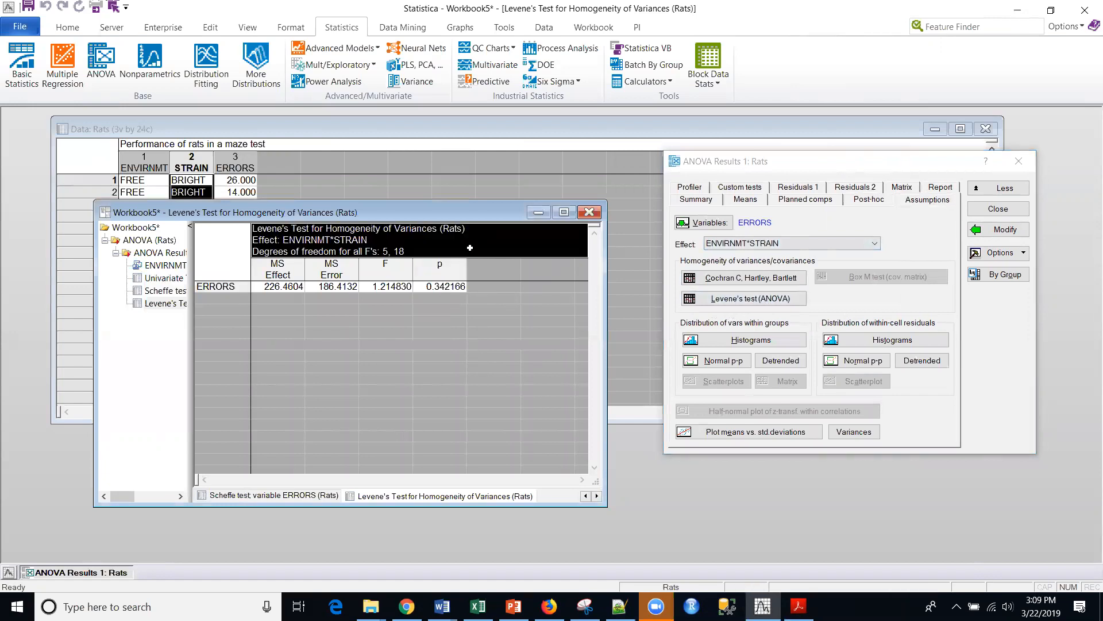